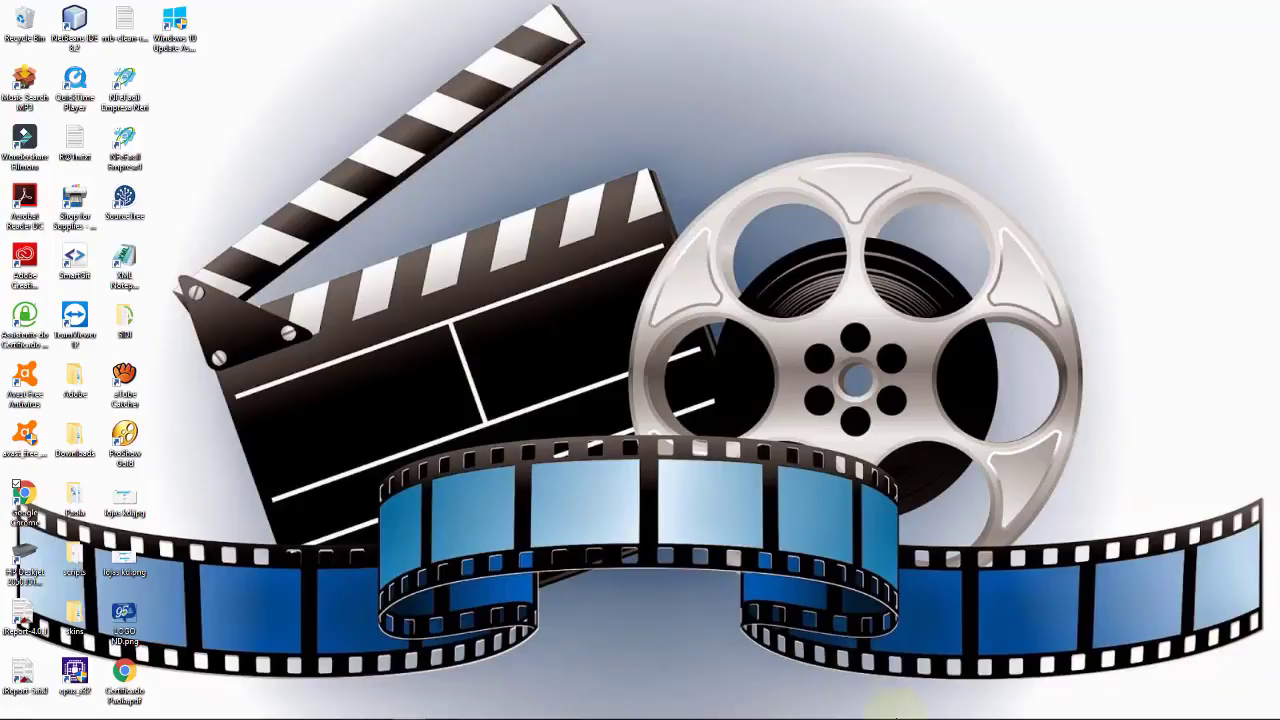
Launch Adobe Premiere Pro CC 2017 from a Start menu search for 'prem'.
left_click(120, 706)
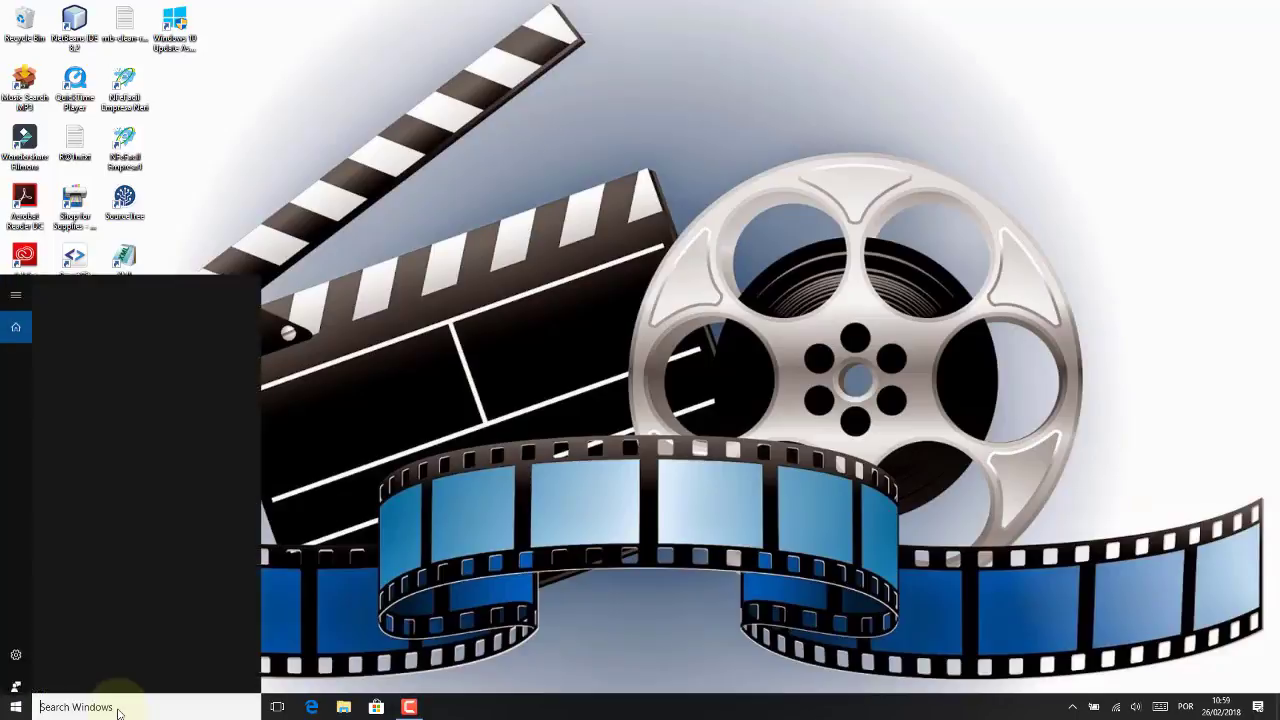
type("pre")
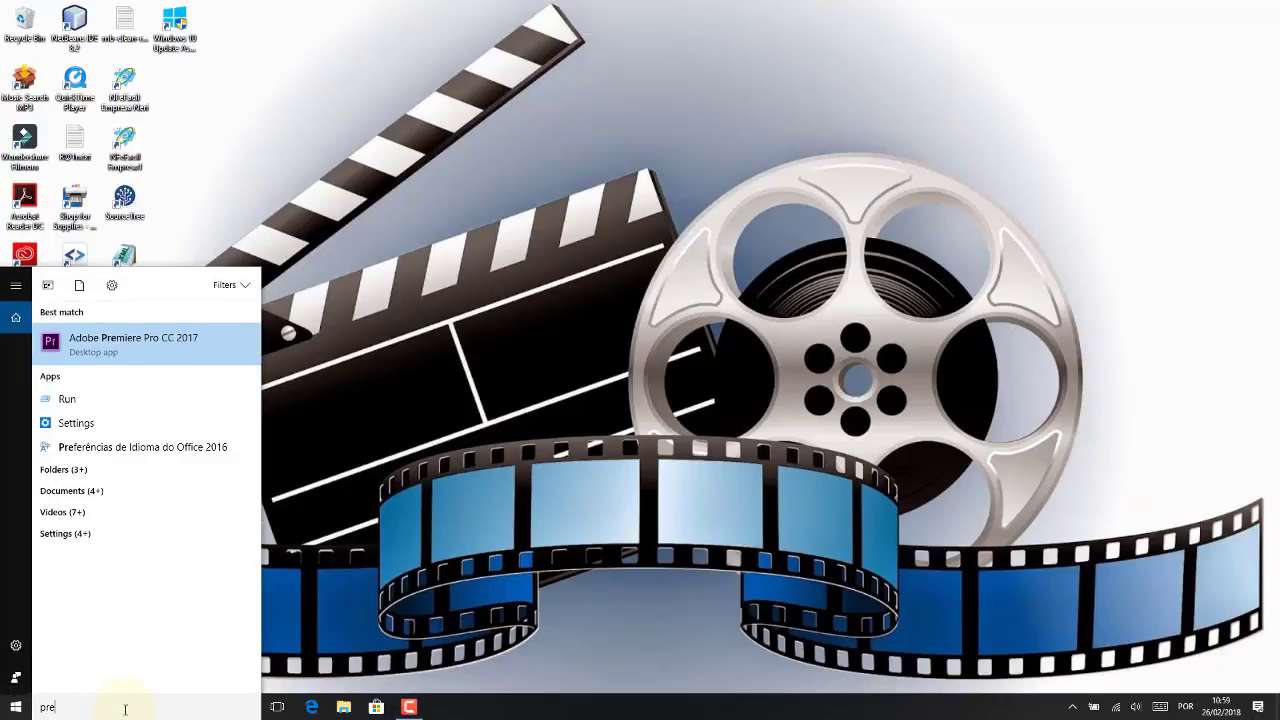
type("mi")
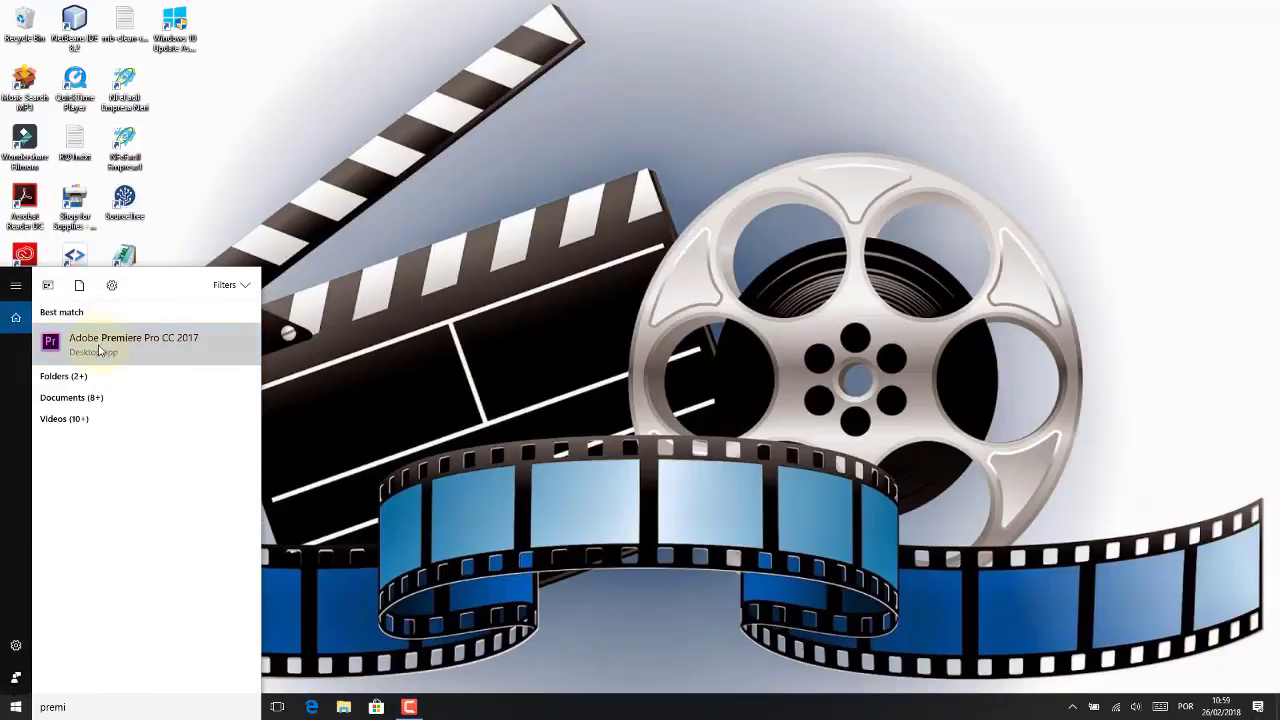
left_click(100, 350)
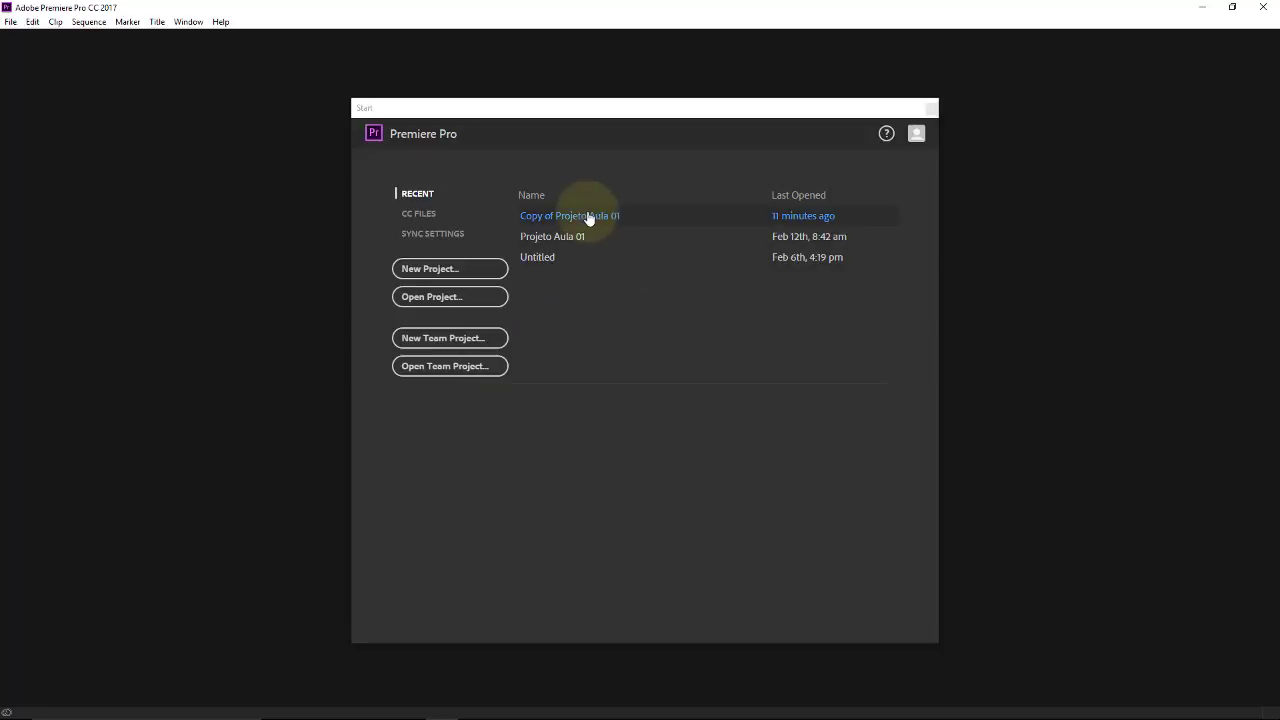
Open the recent project Copy of Projeto Aula 01, bringing up Link Media for five clips.
left_click(589, 216)
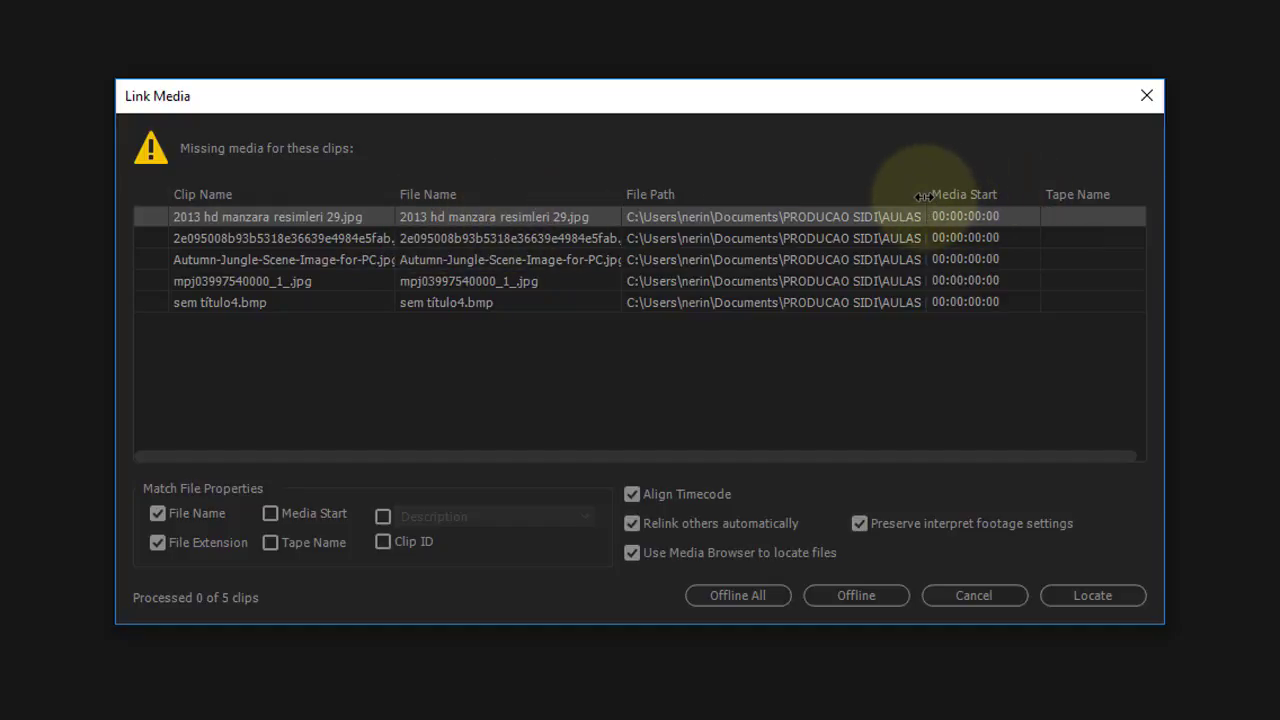
Widen the File Path column and scroll the table to read the full clip paths.
mouse_move(922, 196)
left_mouse_down()
mouse_move(1140, 184)
mouse_move(1126, 184)
left_mouse_up()
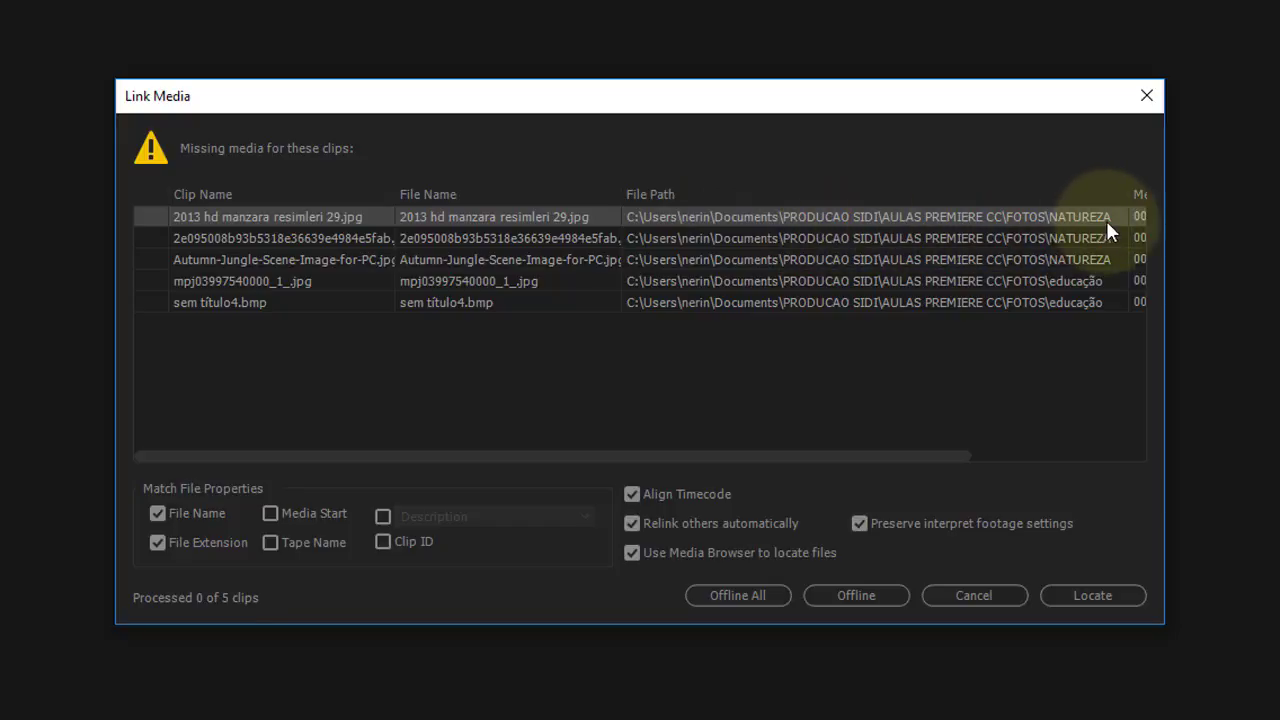
left_click_drag(748, 457, 846, 452)
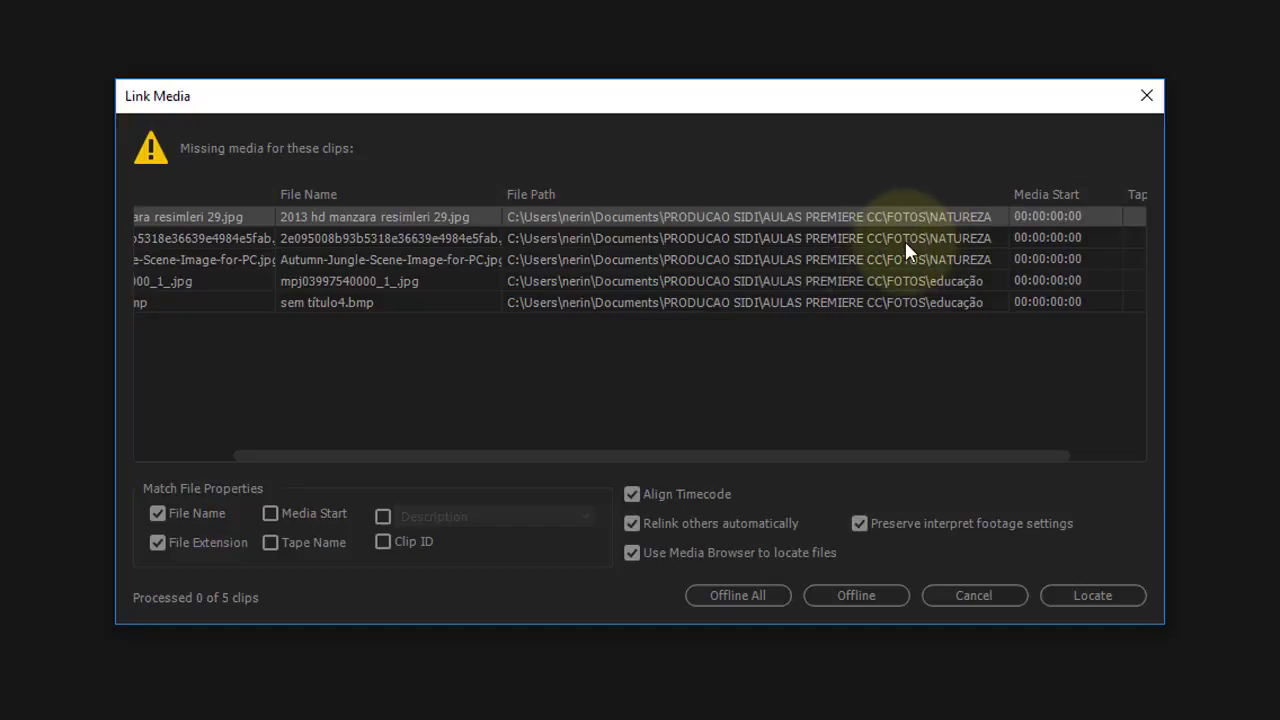
left_click_drag(574, 453, 357, 451)
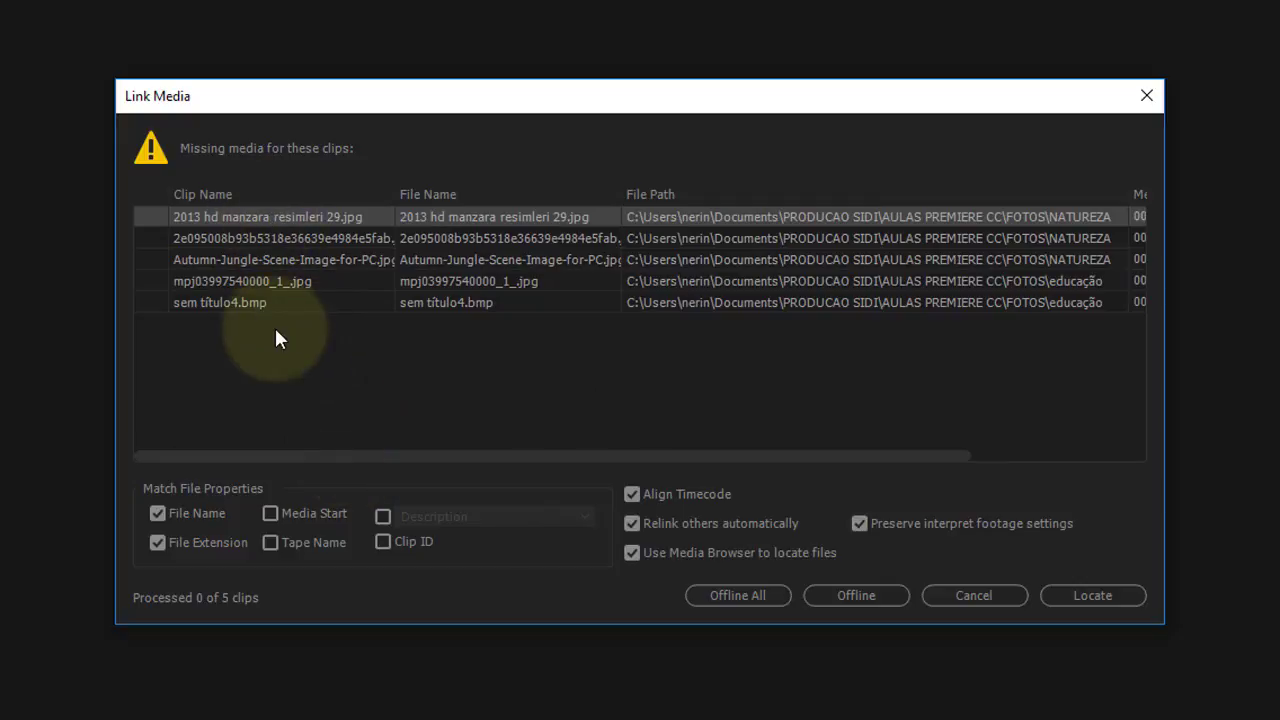
mouse_move(276, 456)
left_mouse_down()
mouse_move(529, 428)
mouse_move(234, 428)
mouse_move(590, 425)
mouse_move(284, 434)
left_mouse_up()
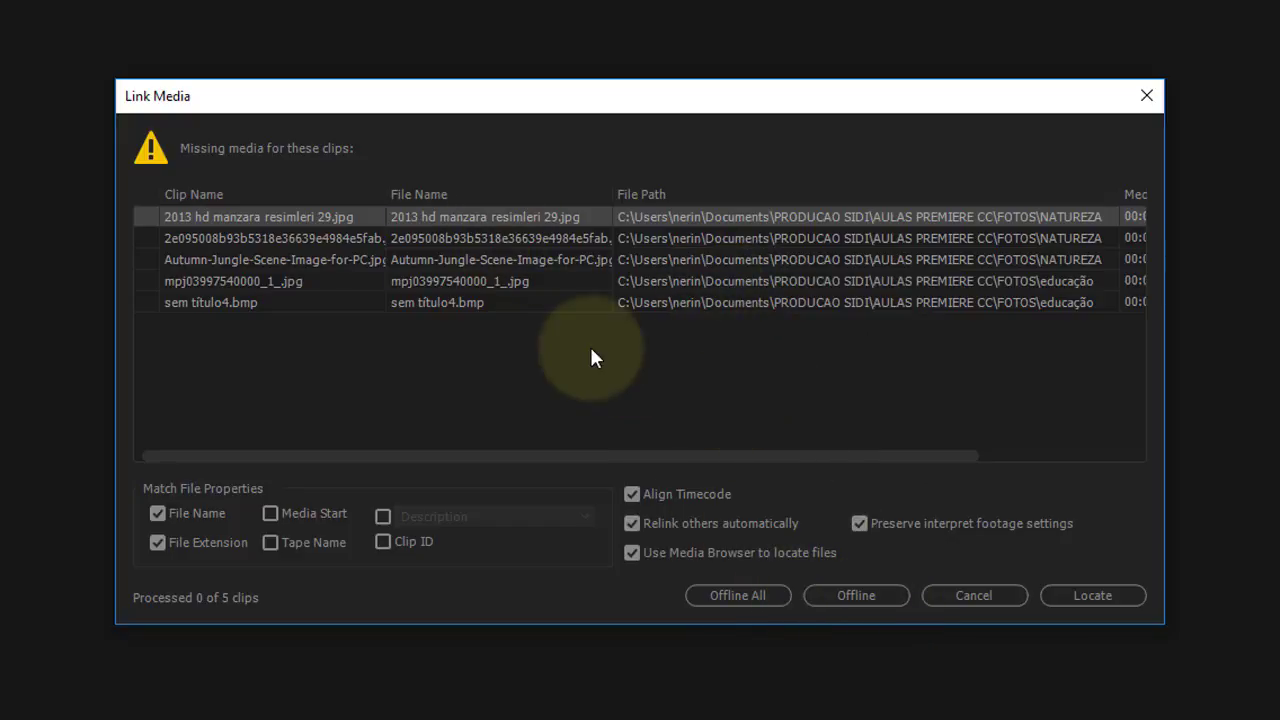
left_click(541, 238)
left_click(544, 260)
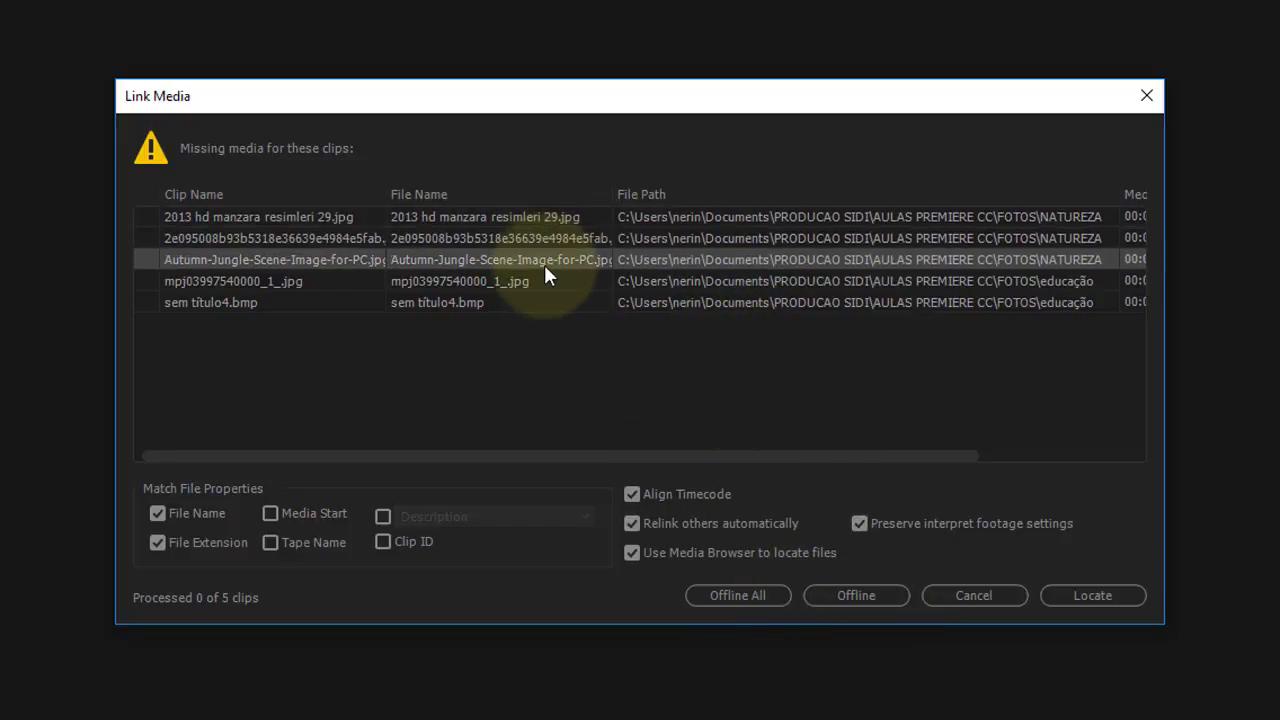
left_click(527, 284)
left_click(500, 303)
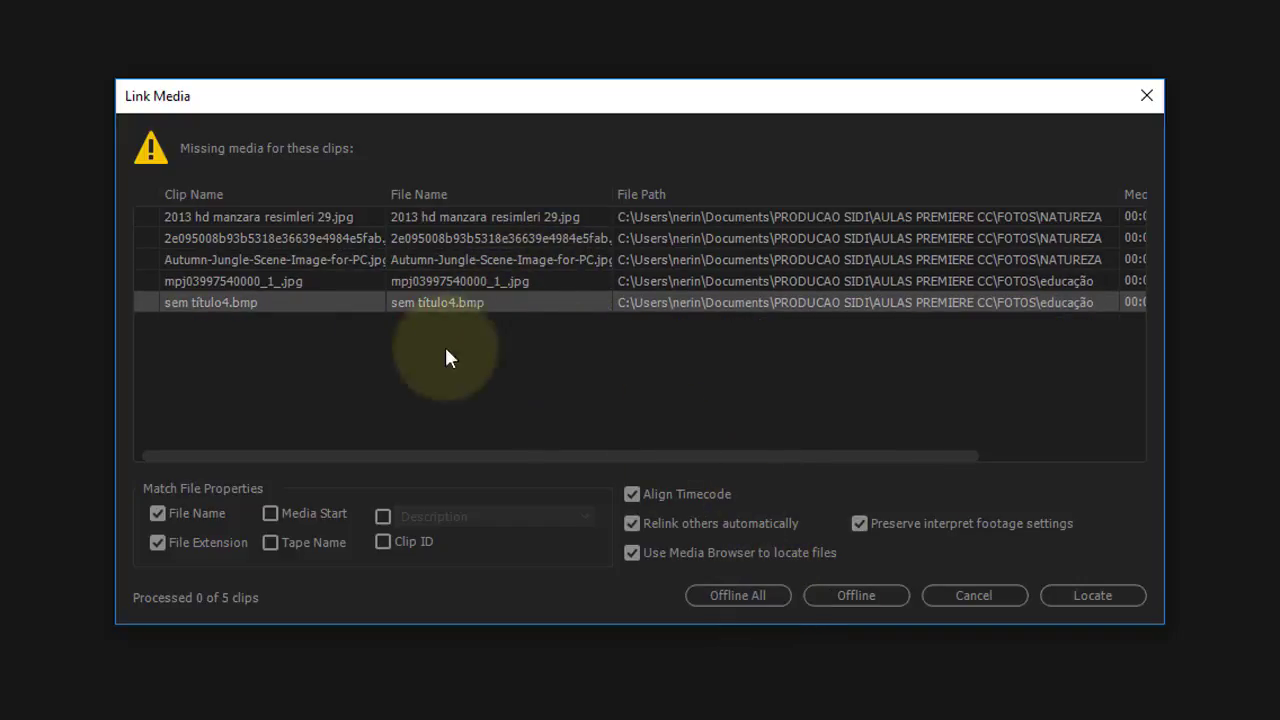
Leave all missing photos offline, preview their Media offline frames up to 00;00;33;23, and close Premiere.
left_click(771, 596)
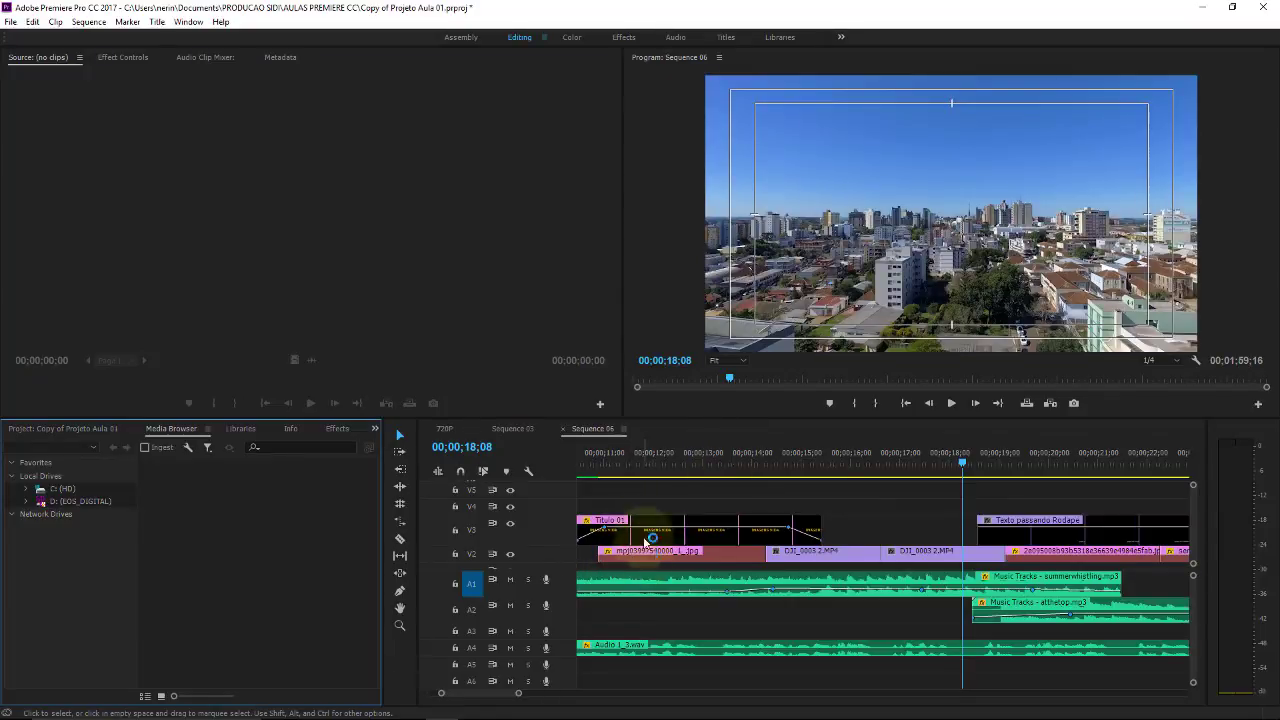
left_click(651, 462)
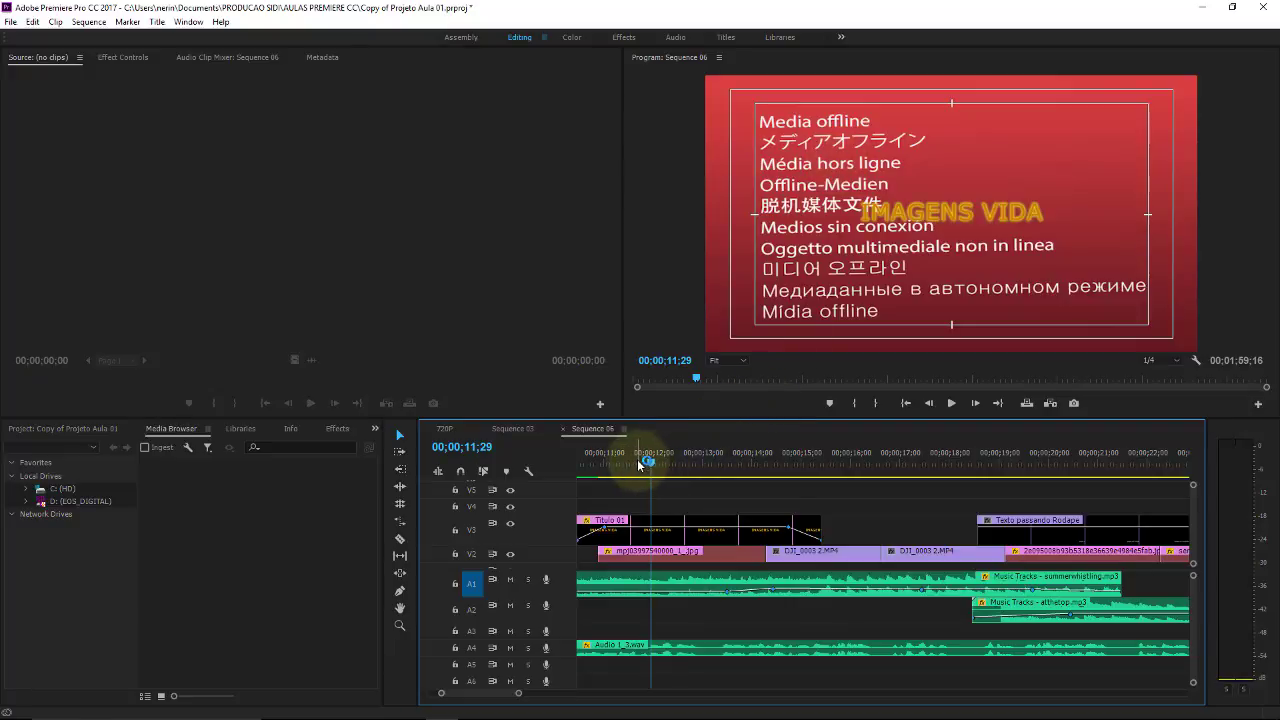
left_click(1069, 452)
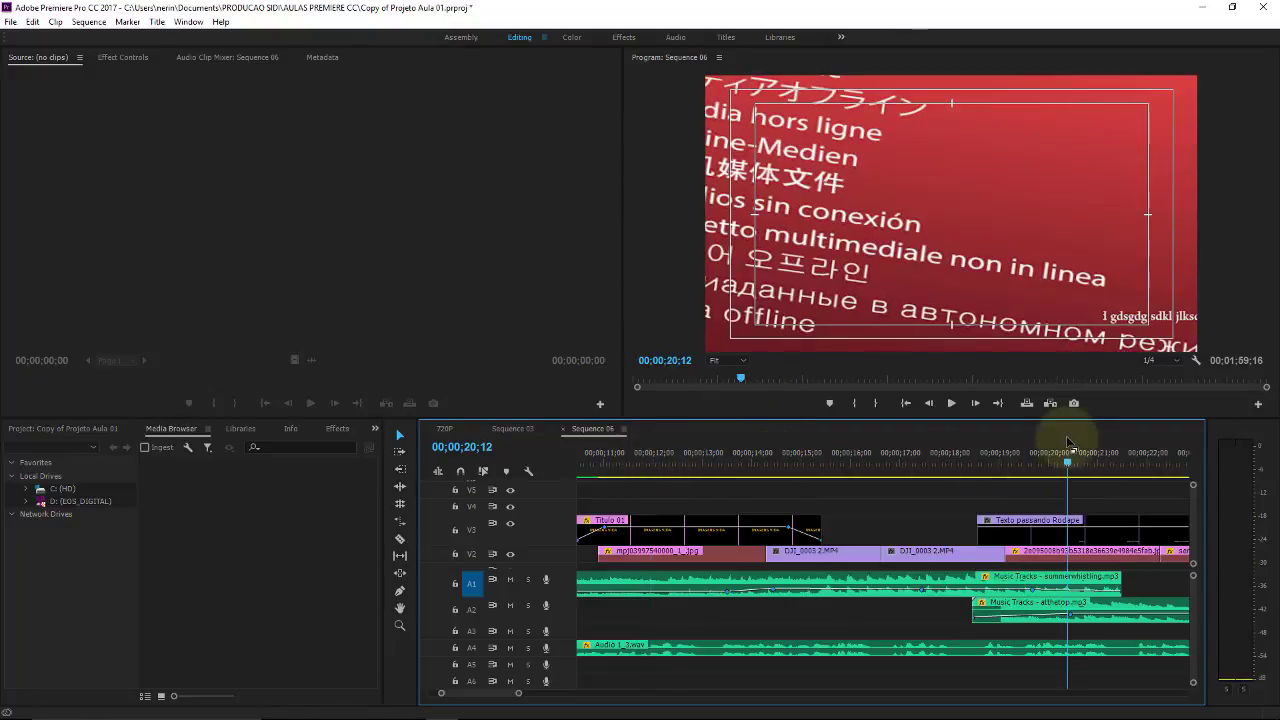
key("minus")
key("minus")
key("minus")
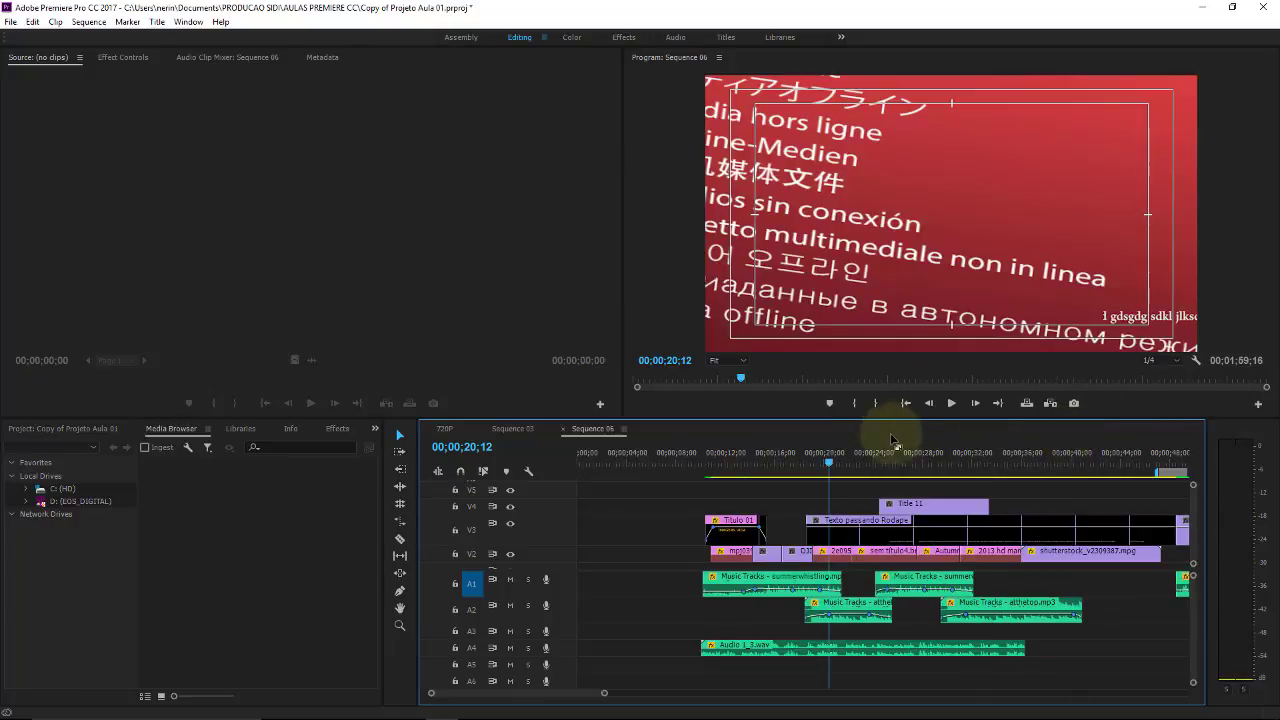
left_click_drag(878, 457, 998, 458)
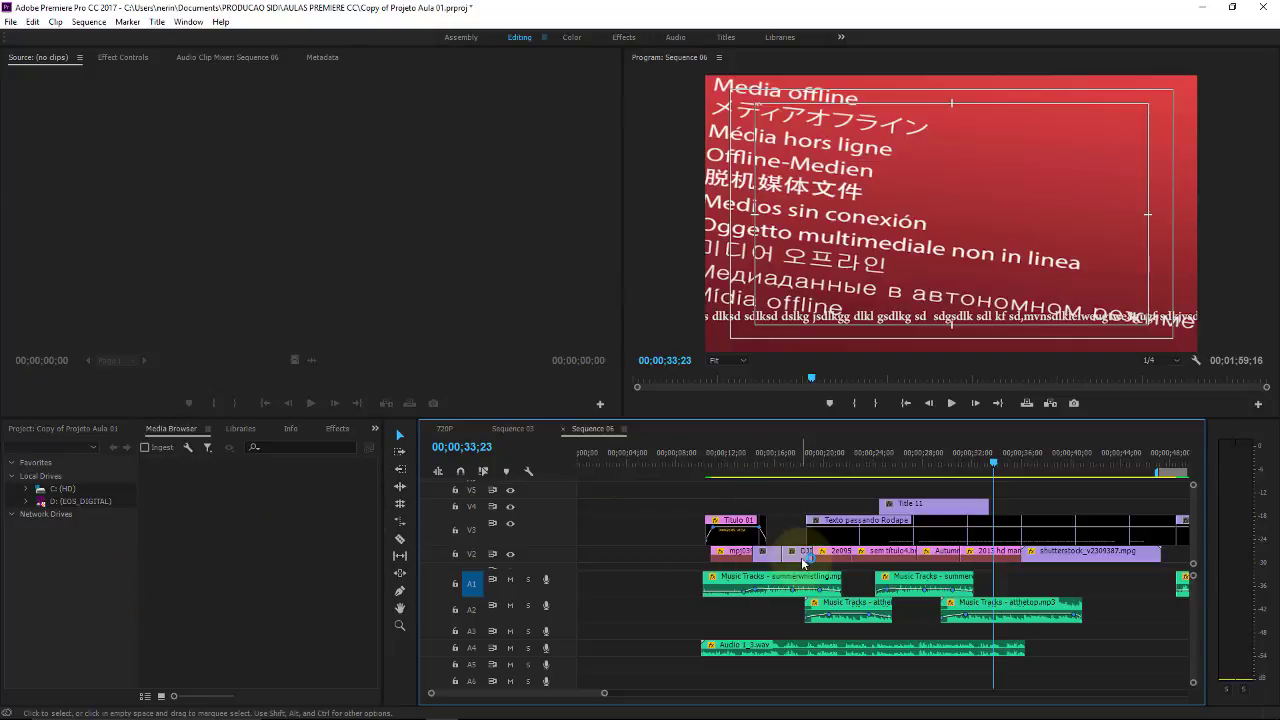
left_click(1266, 8)
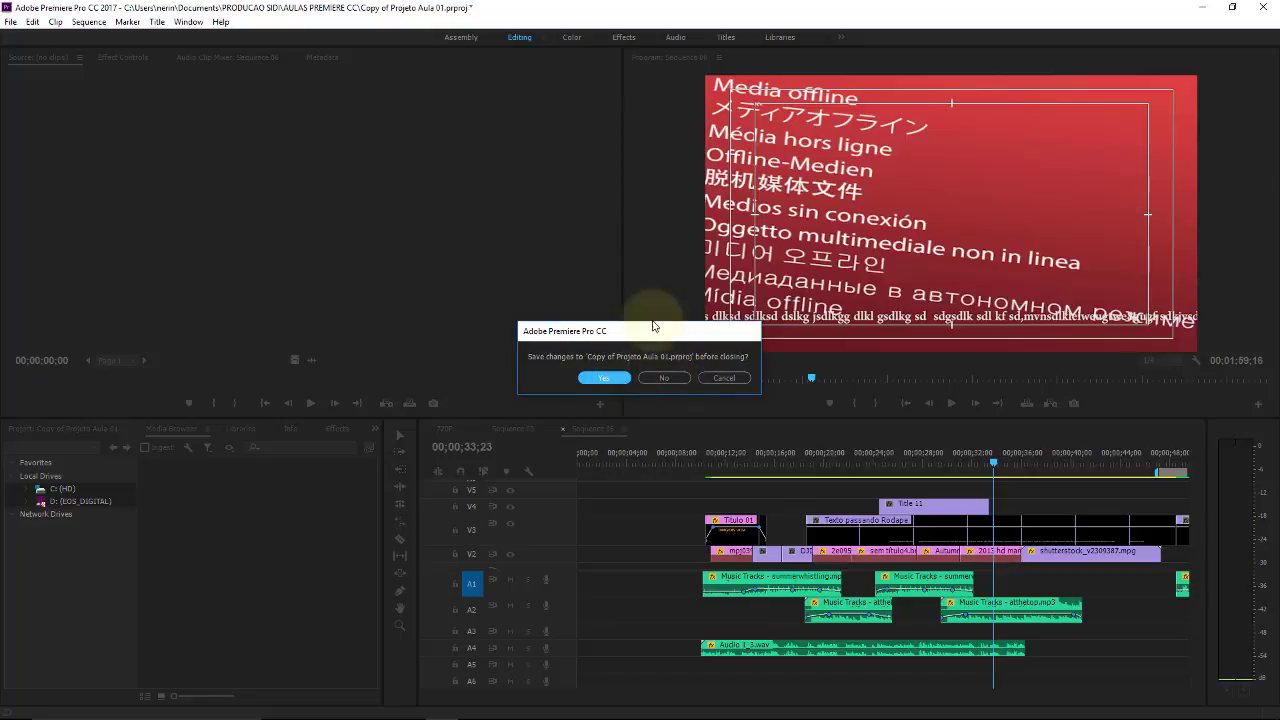
Discard the project changes and relaunch Premiere Pro CC 2017 from a 'prem' search.
left_click(665, 378)
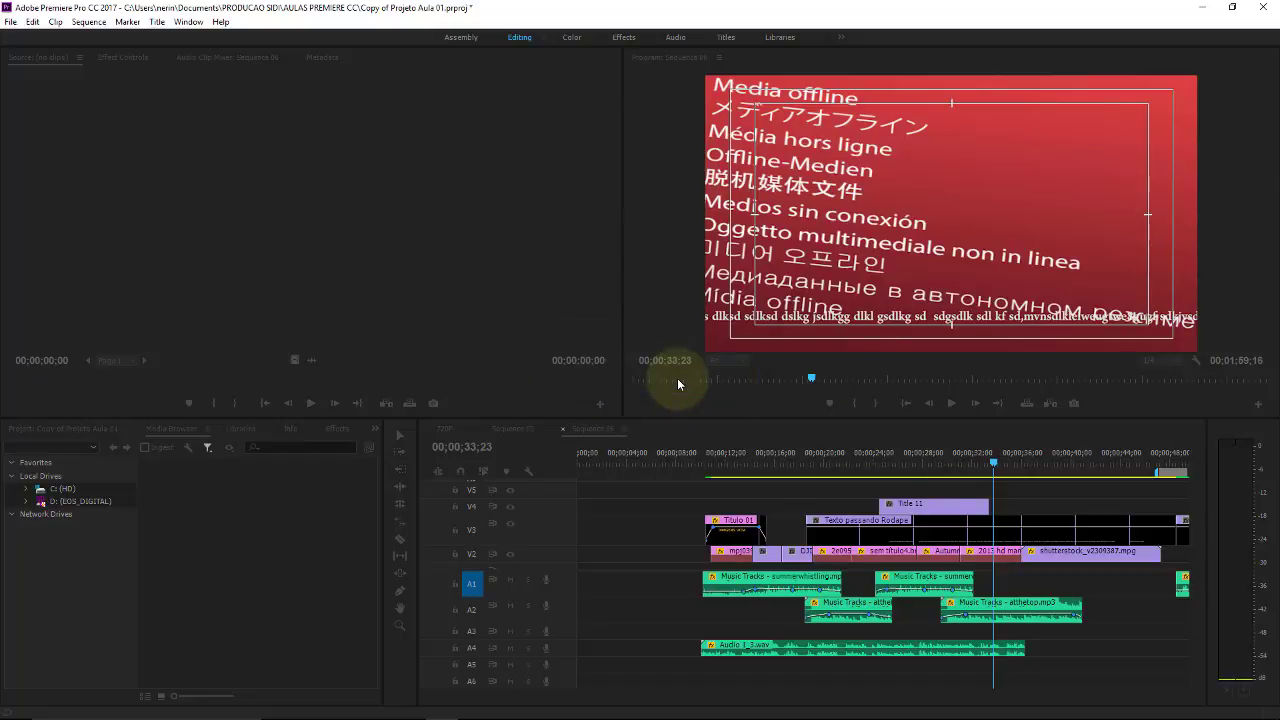
mouse_move(528, 716)
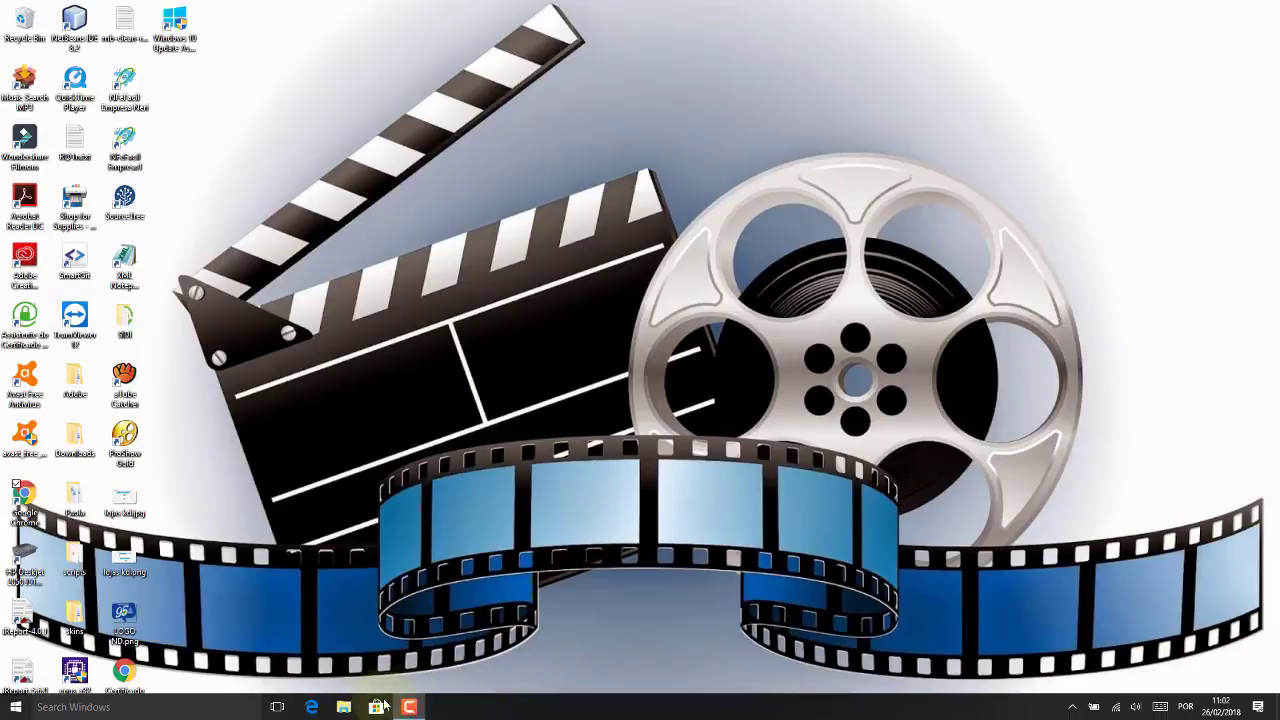
left_click(190, 715)
type("pre")
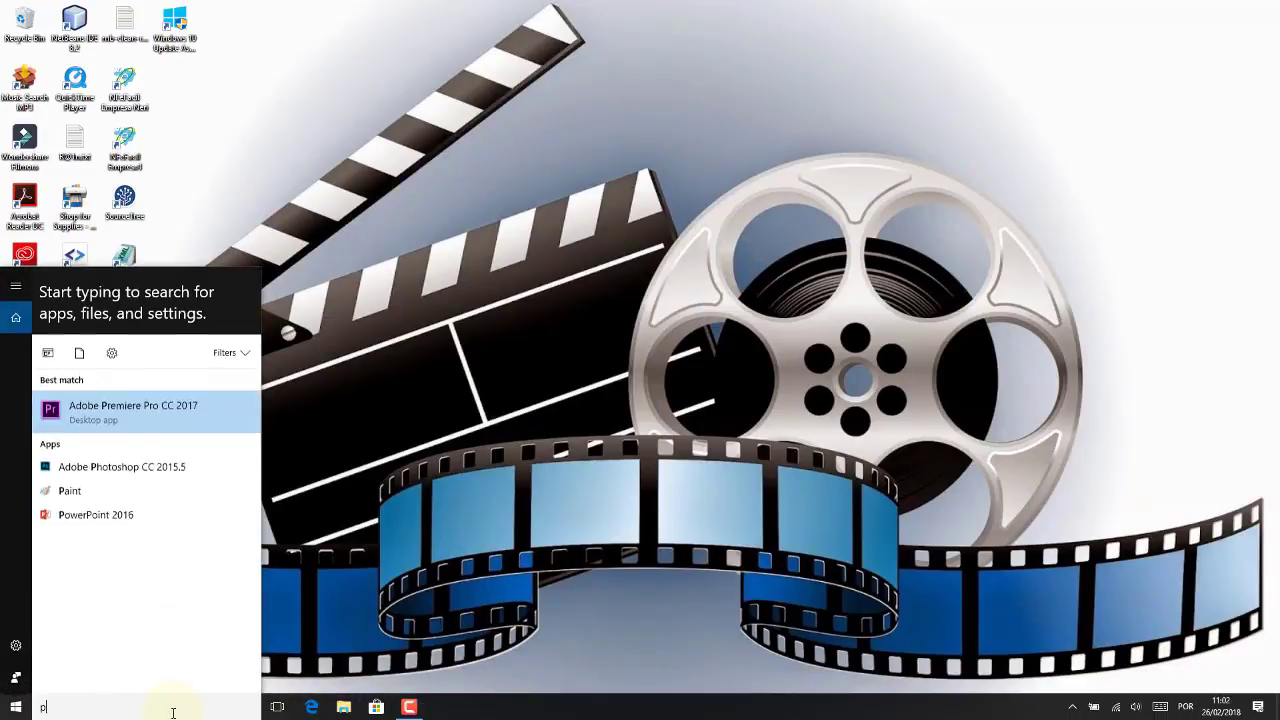
type("mi")
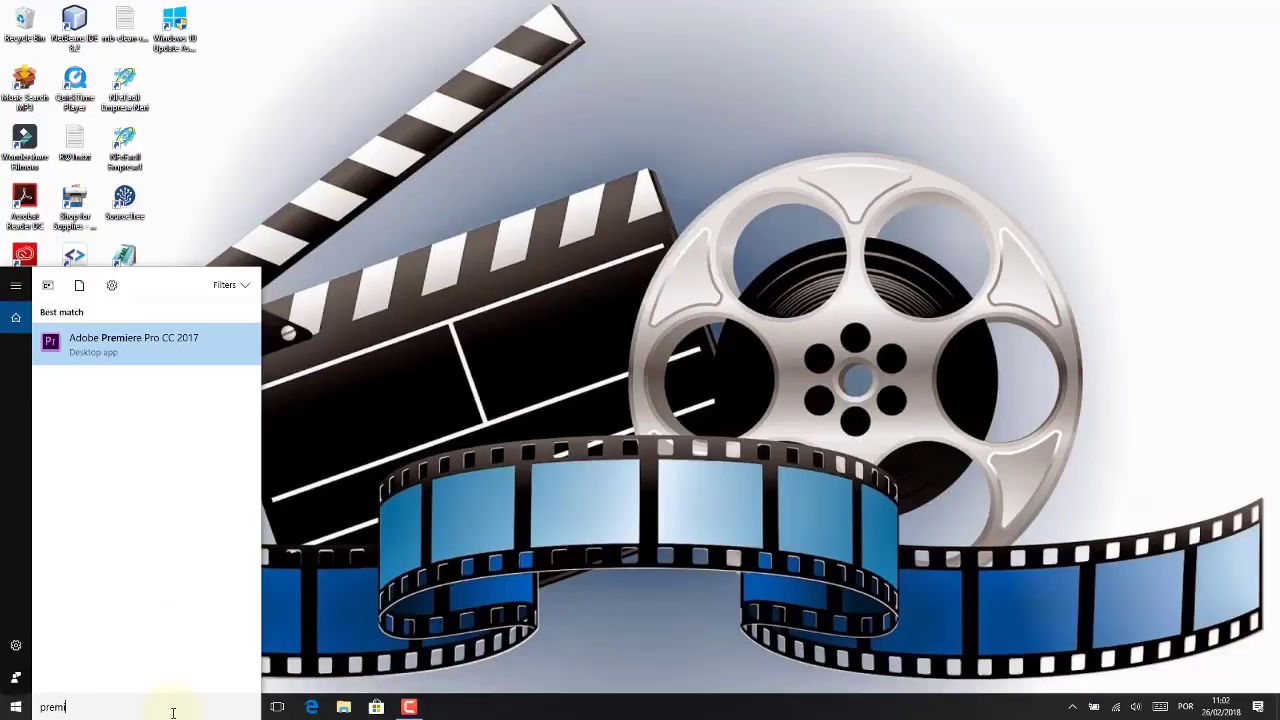
left_click(180, 355)
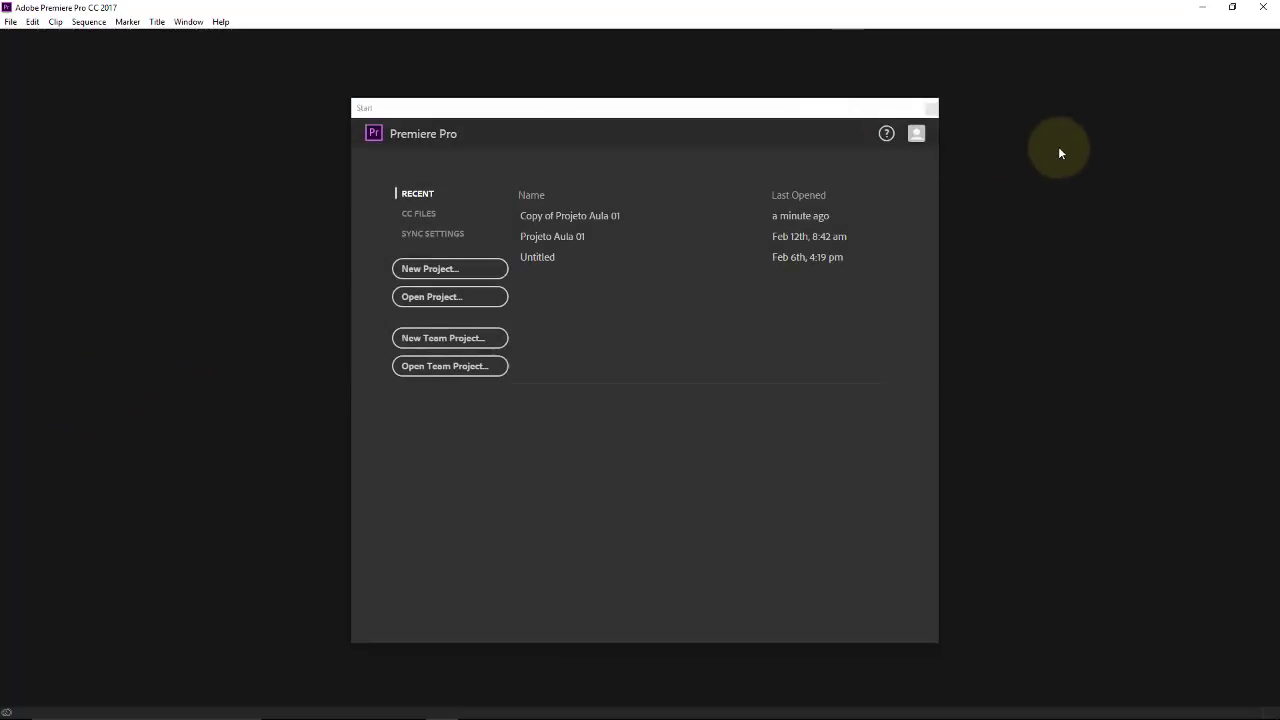
Reopen Copy of Projeto Aula 01 to its five-clip Link Media prompt and open File Explorer.
left_click(626, 220)
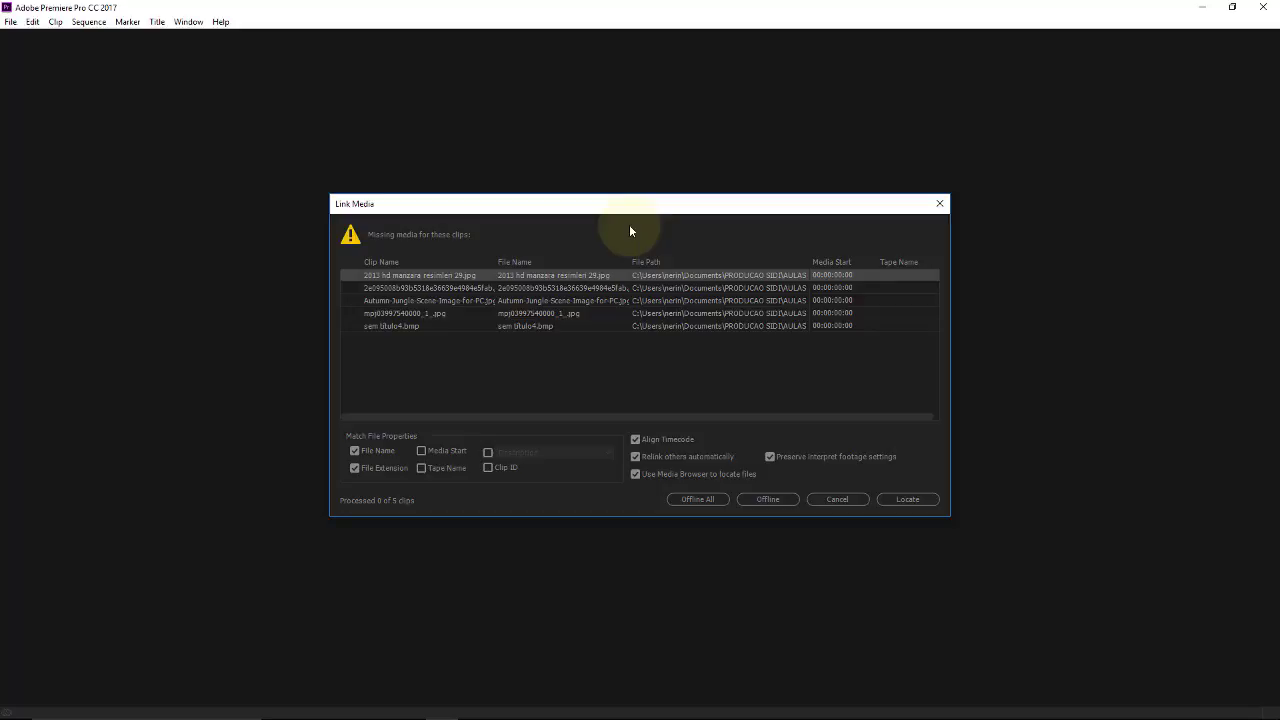
key("super+e")
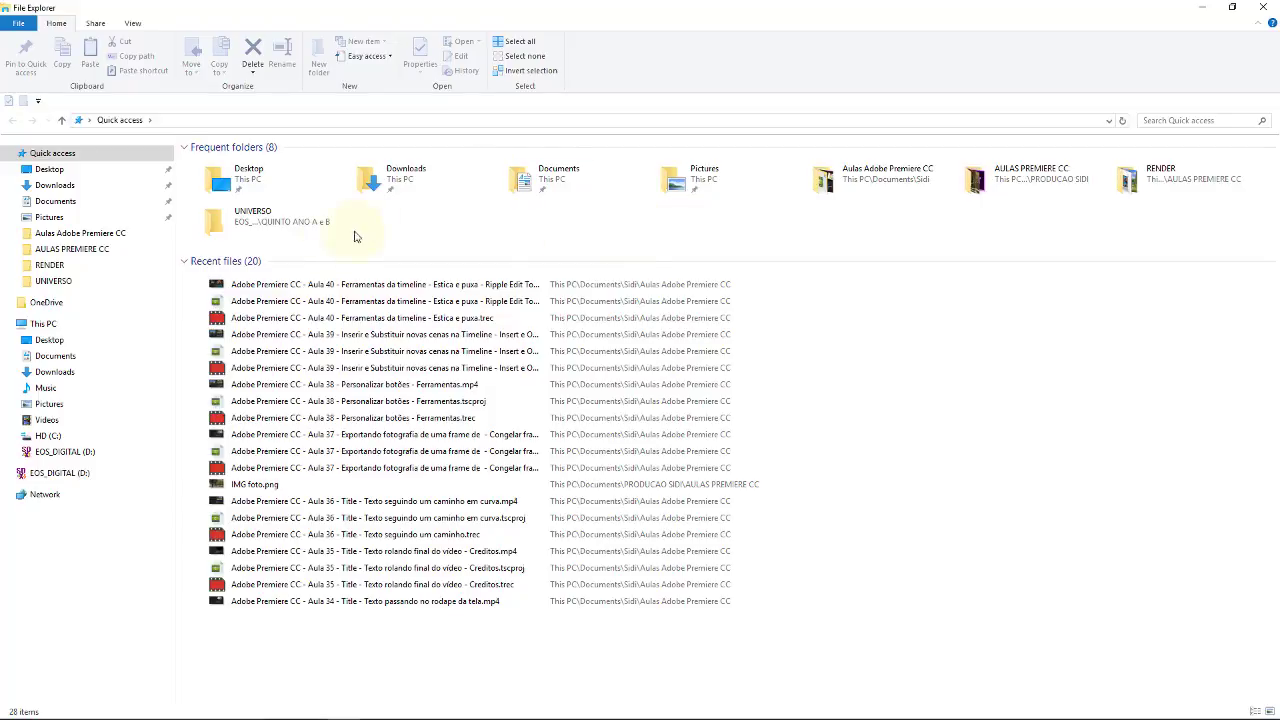
Browse Documents > PRODUCAO SIDI > AULAS PREMIERE CC, check musicas and videos, then minimize Explorer.
left_click(57, 202)
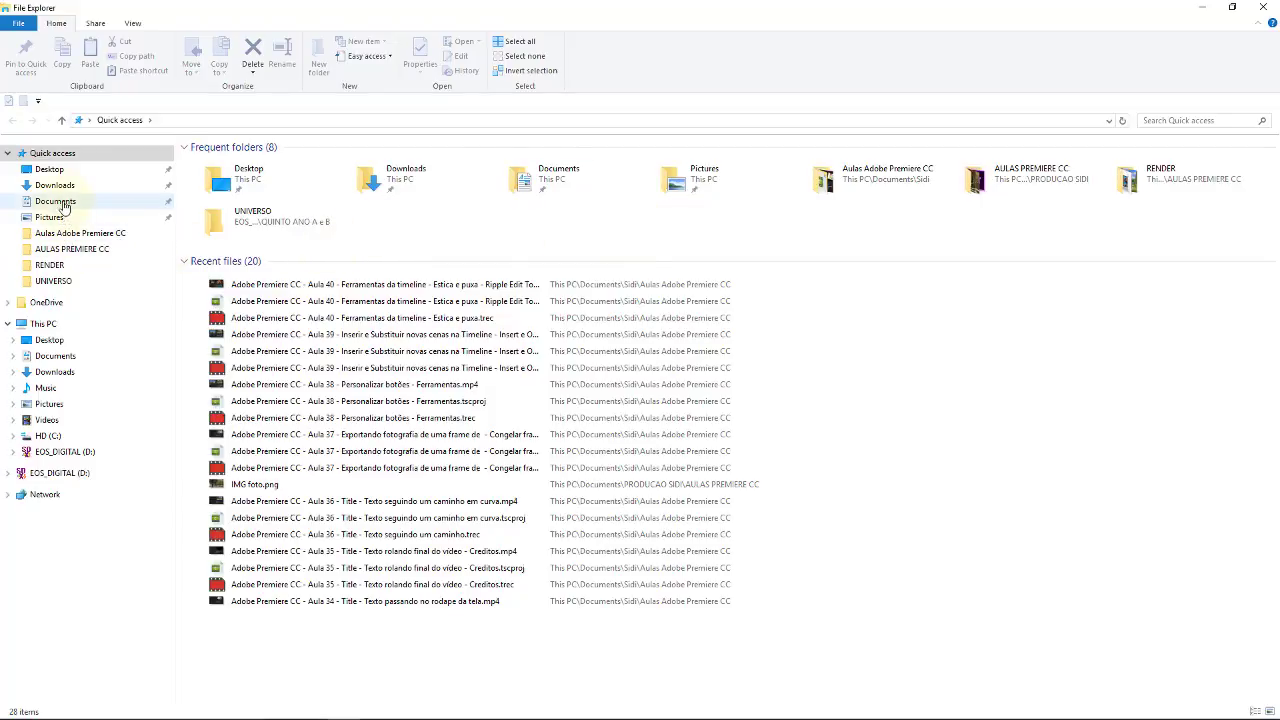
double_click(590, 174)
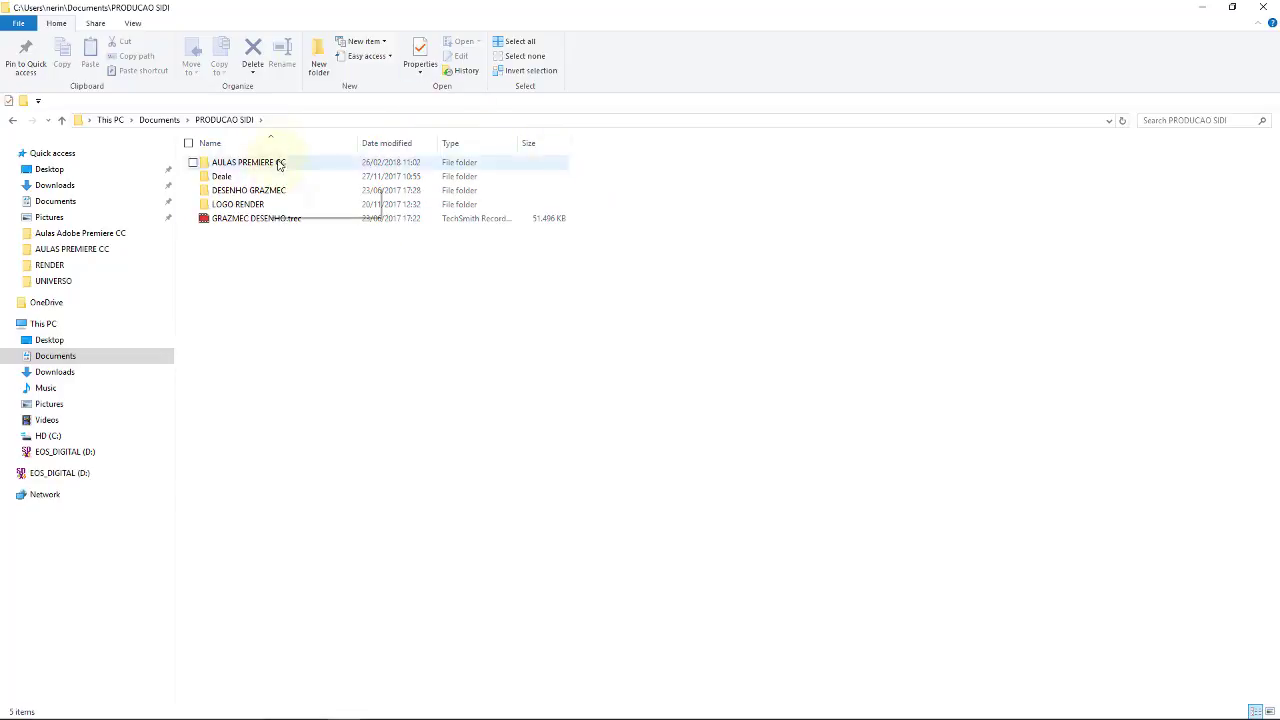
double_click(238, 168)
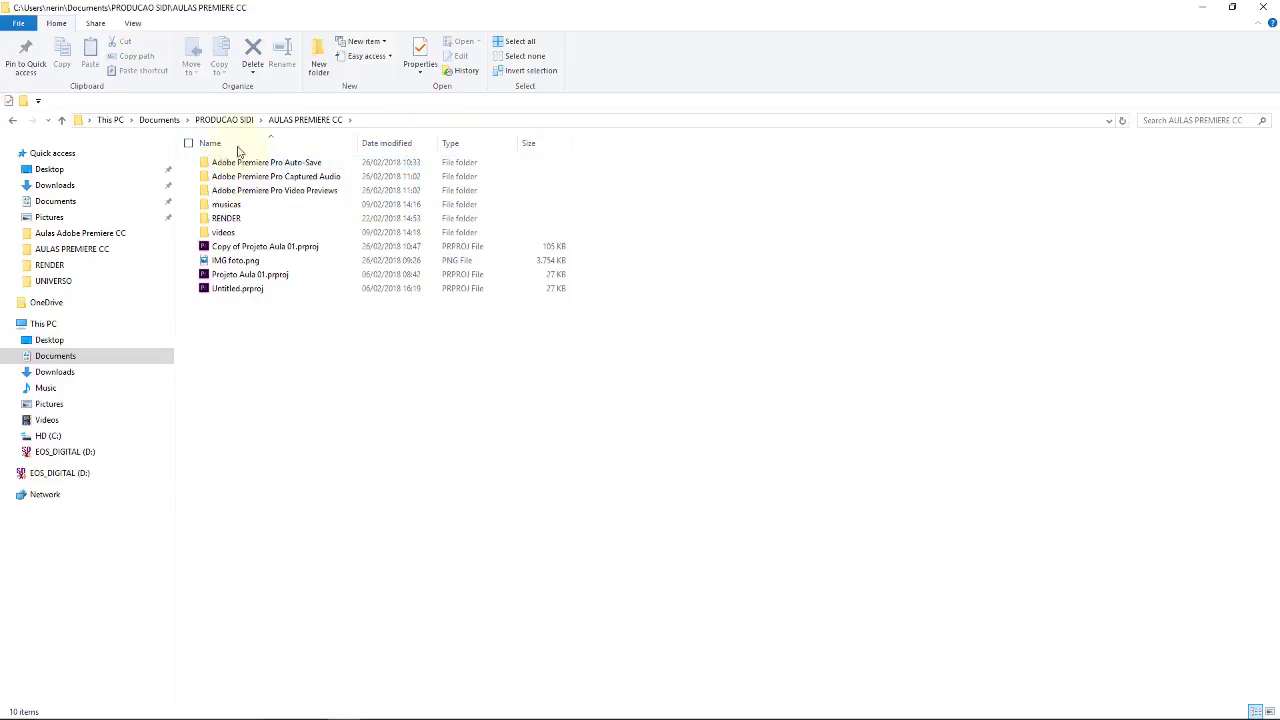
double_click(226, 204)
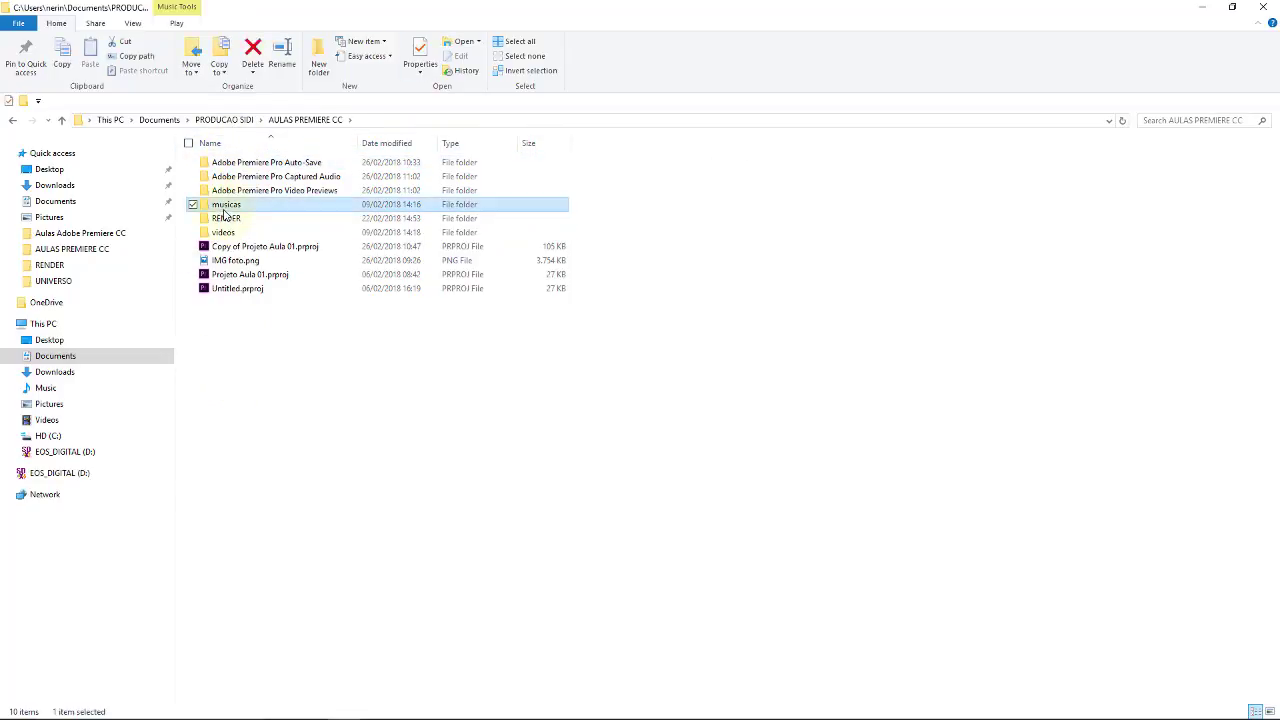
left_click(12, 124)
double_click(224, 240)
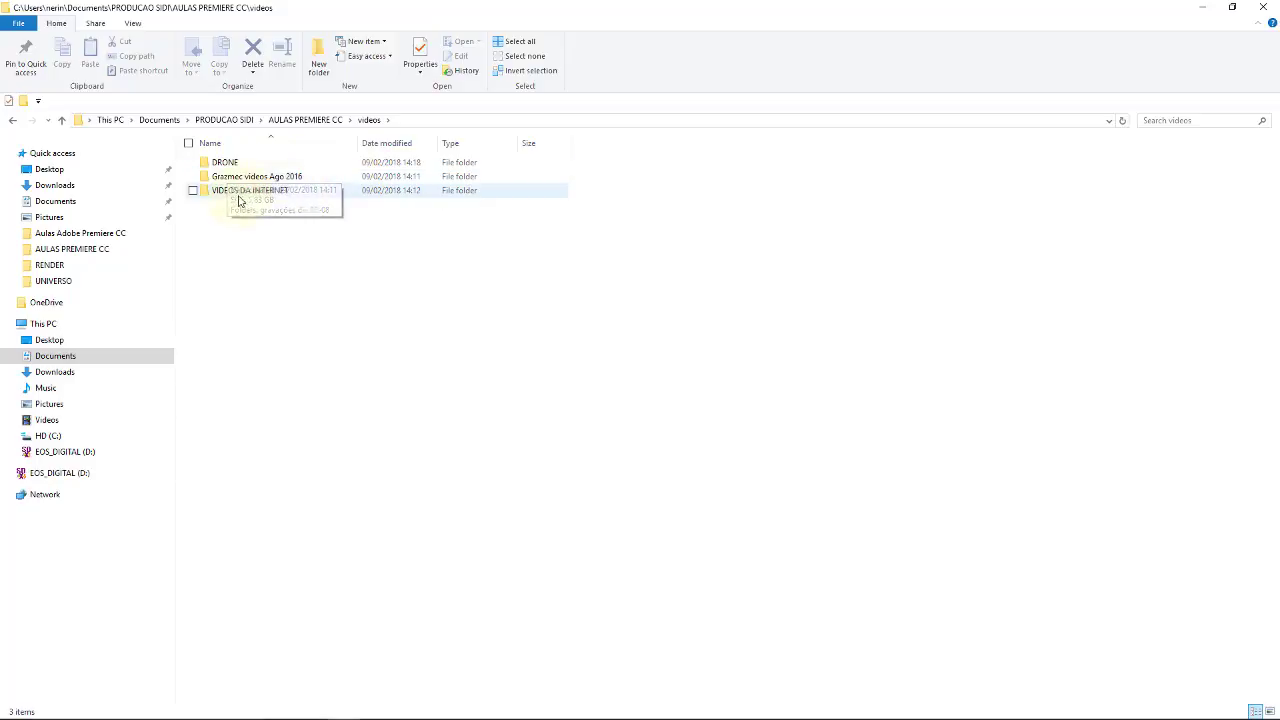
left_click(13, 120)
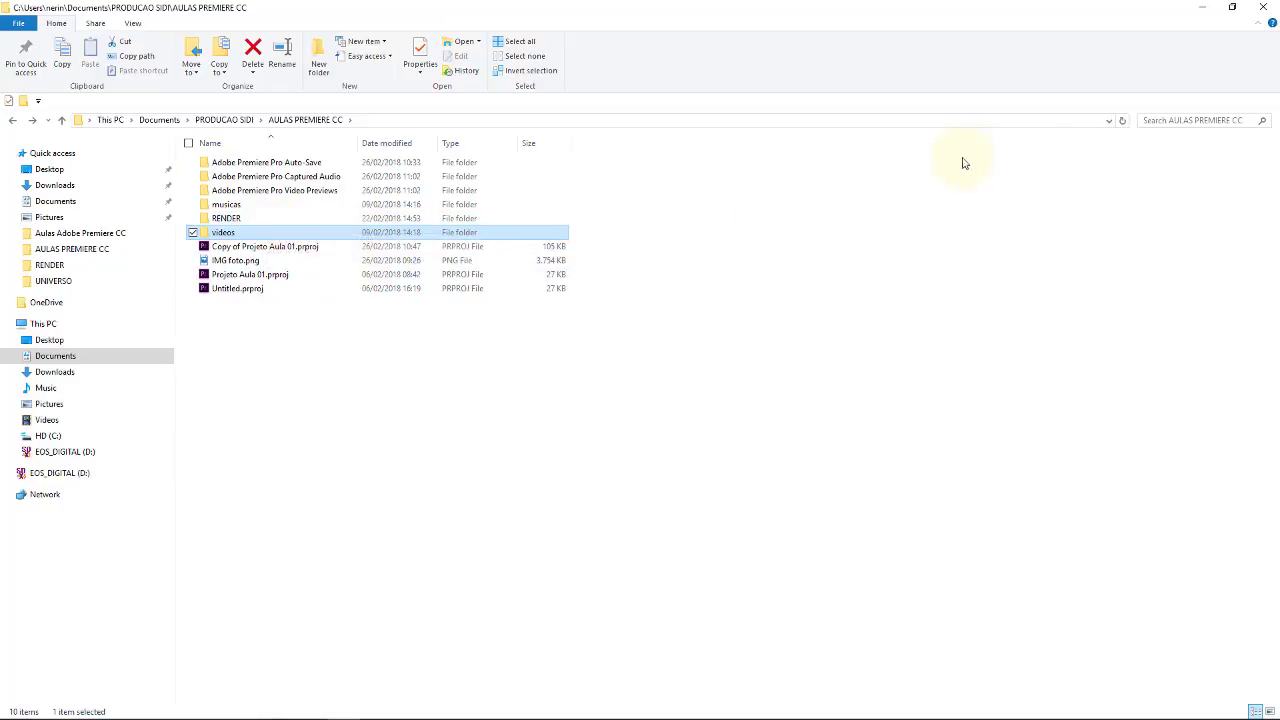
left_click(1205, 8)
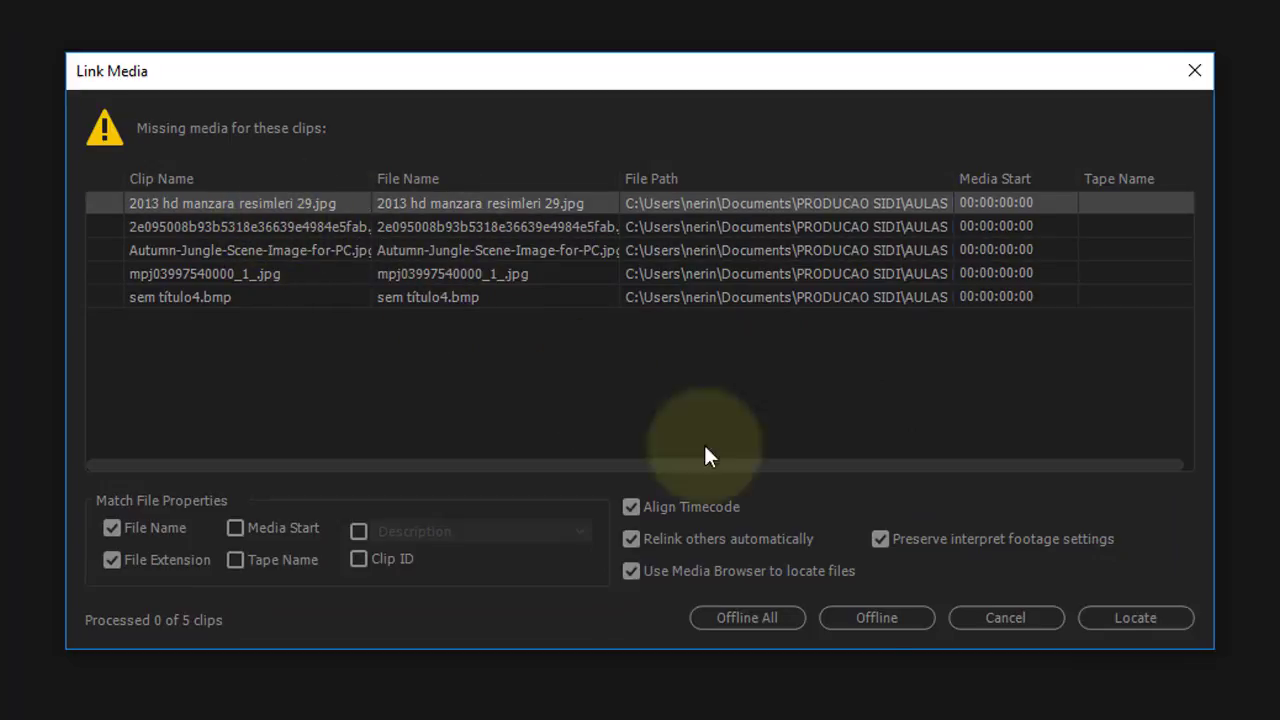
Locate the missing file as 2013 hd manzara resimleri 29.jpg in Documents\FOTOS\NATUREZA.
left_click(1131, 614)
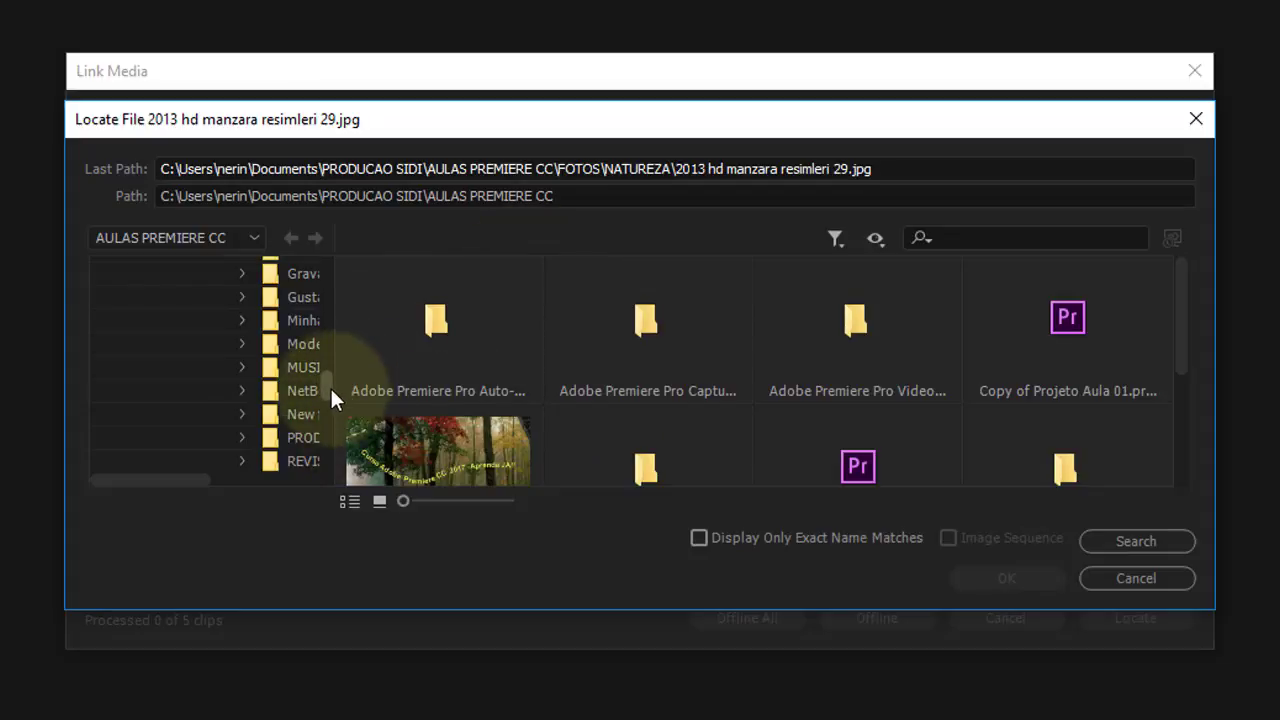
left_click_drag(327, 372, 325, 262)
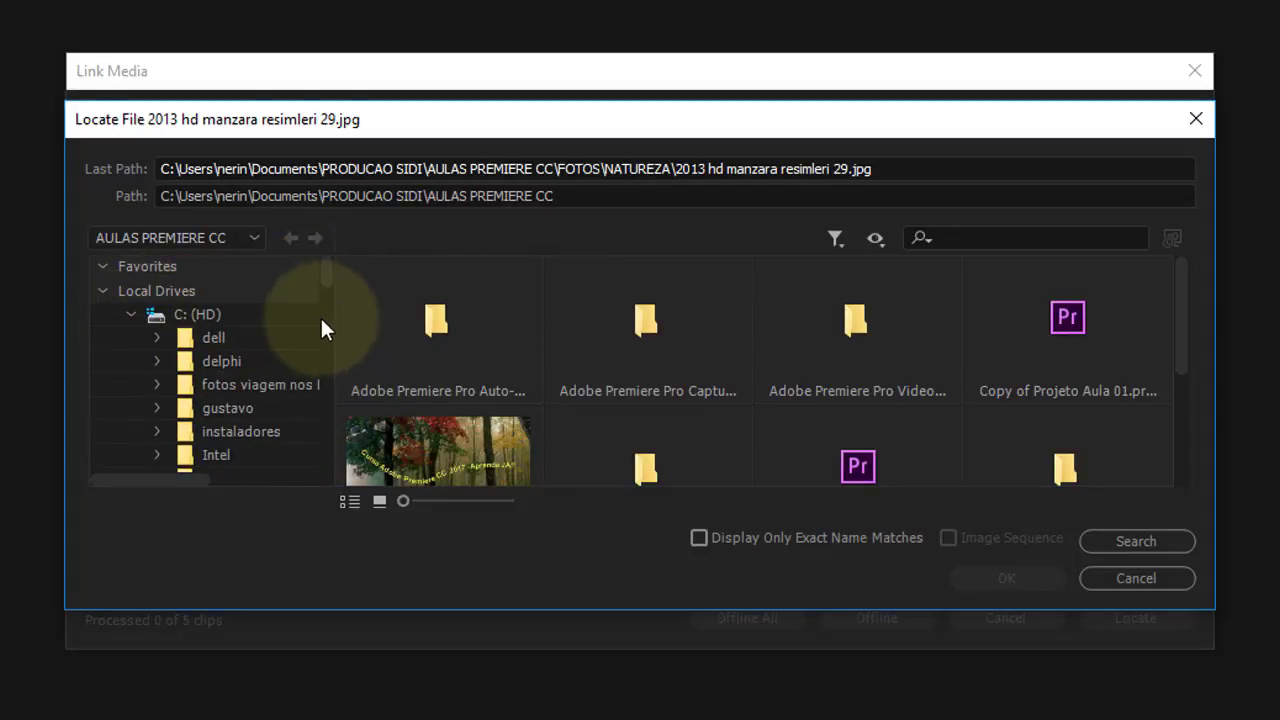
left_click(134, 314)
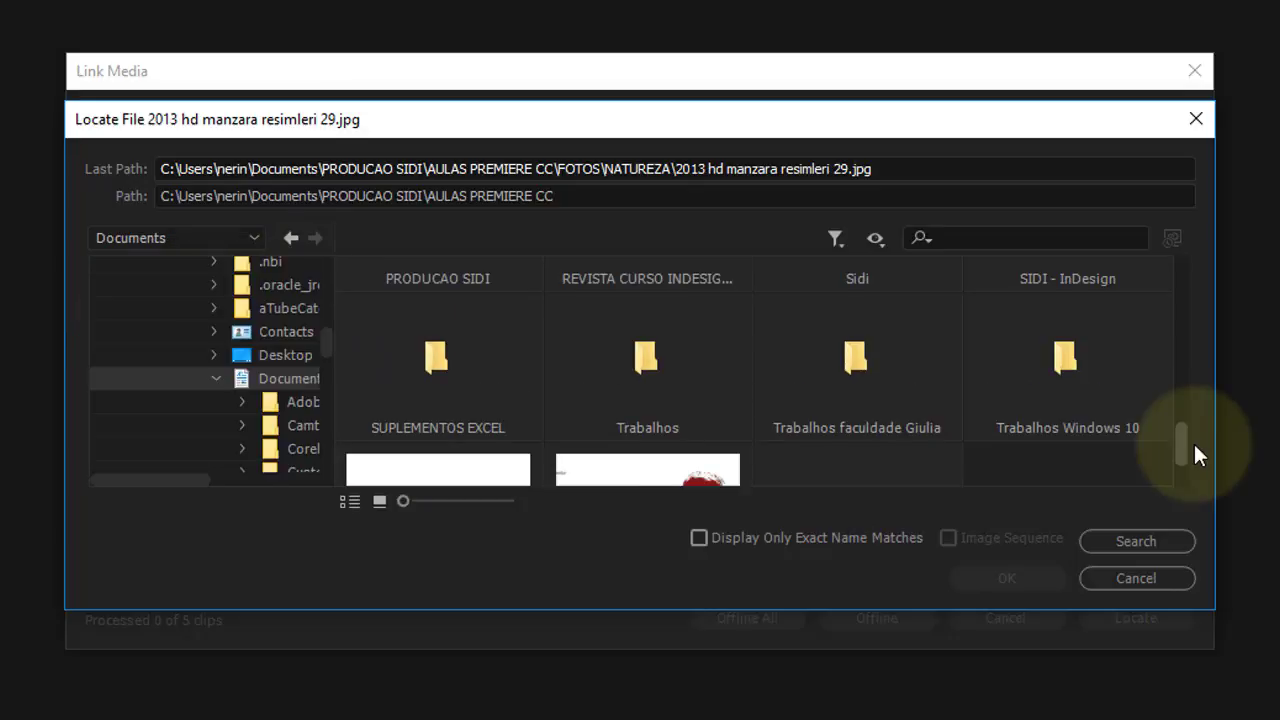
mouse_move(1193, 441)
left_mouse_down()
mouse_move(1188, 461)
mouse_move(1212, 343)
left_mouse_up()
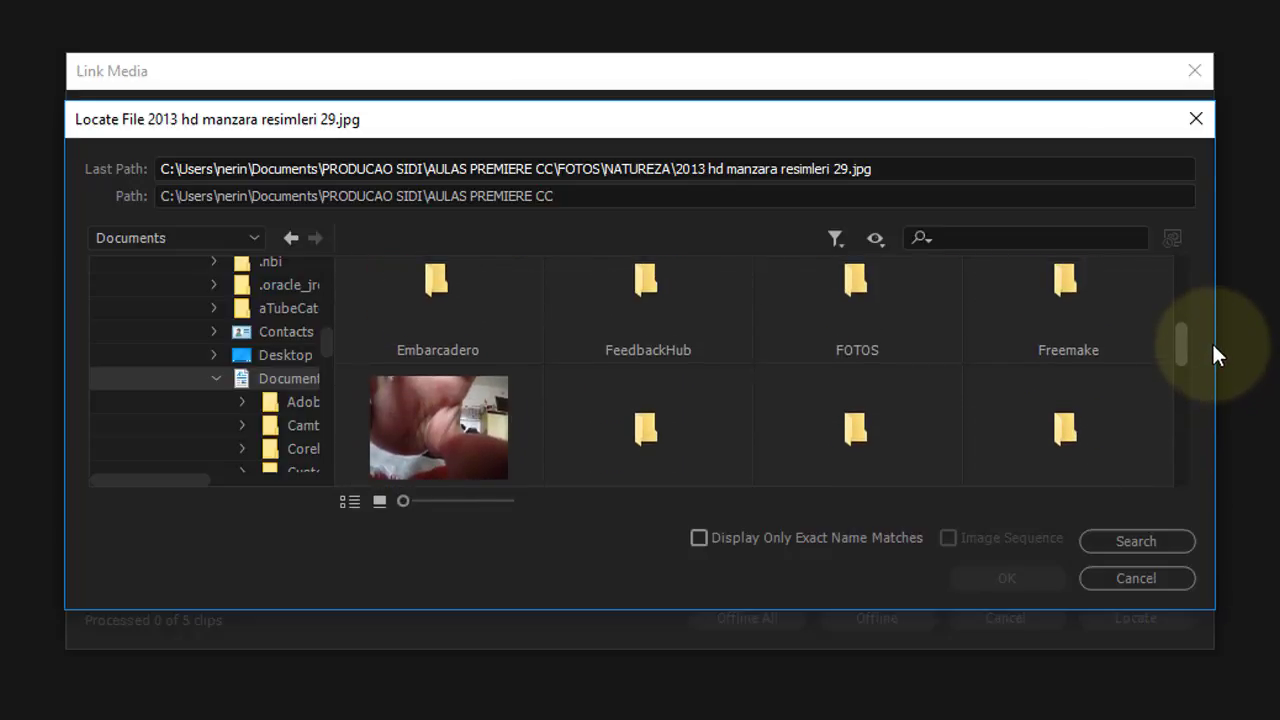
double_click(853, 290)
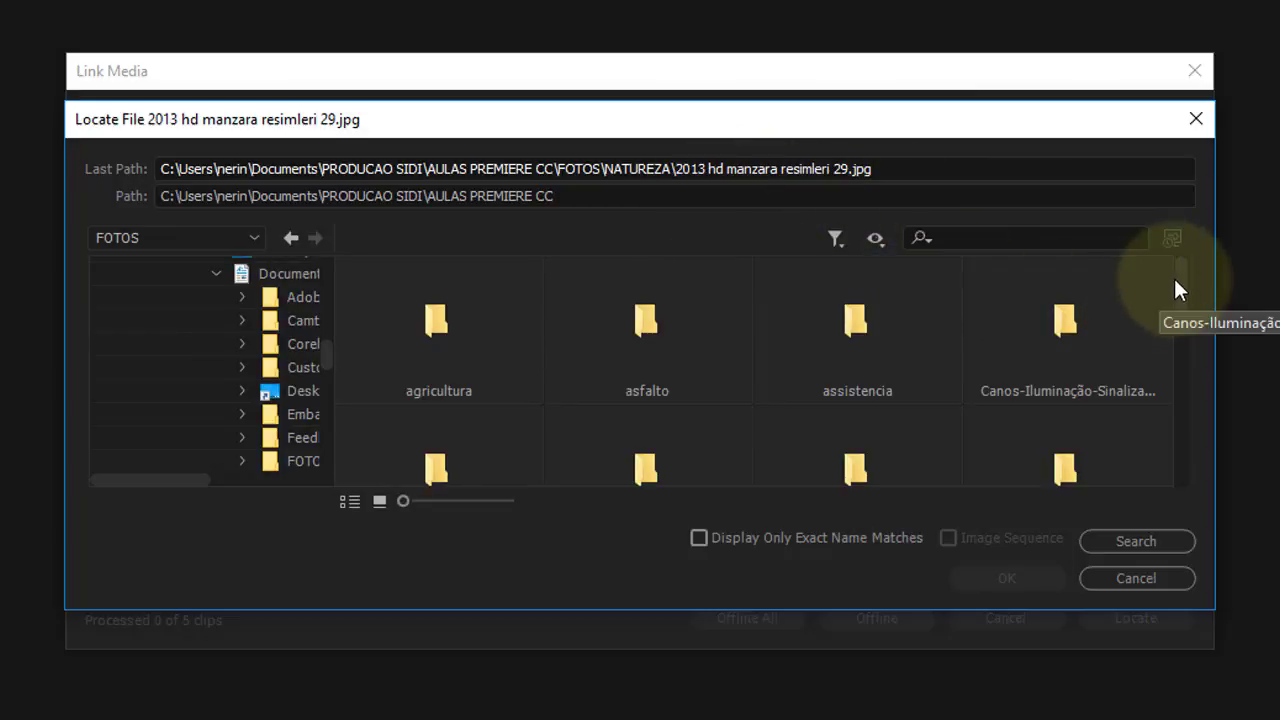
left_click_drag(1180, 276, 1184, 364)
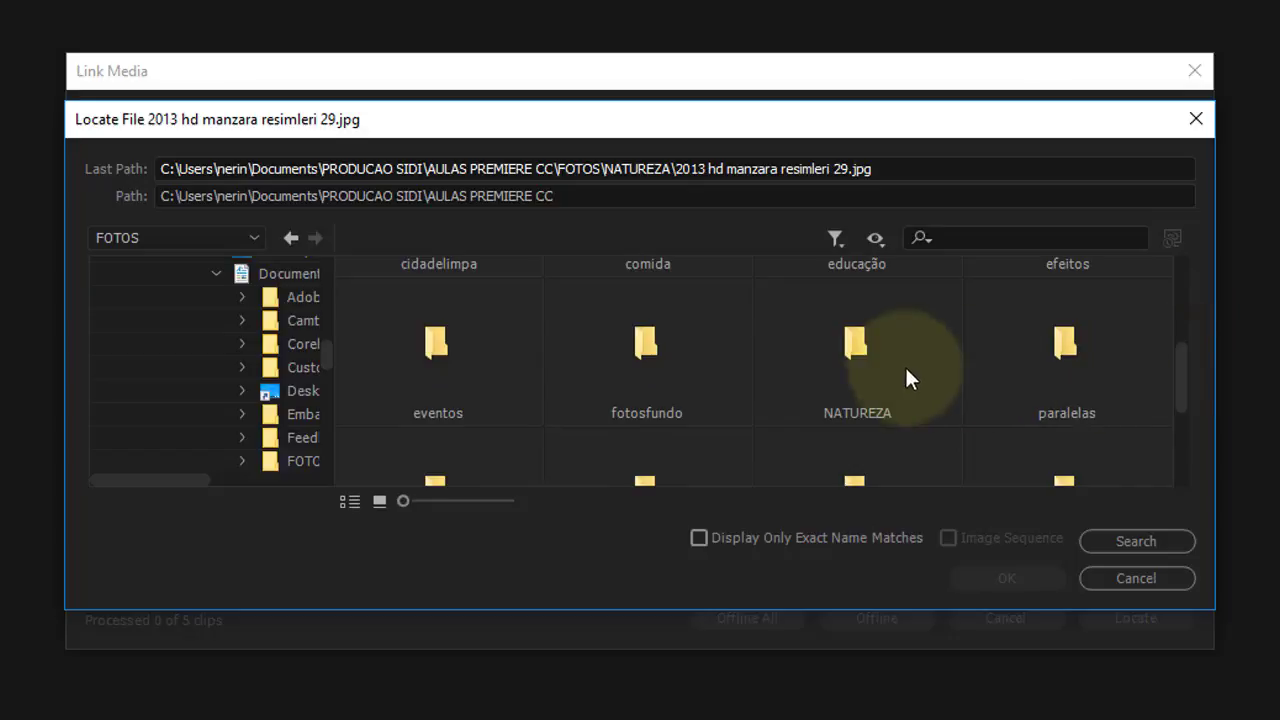
double_click(890, 361)
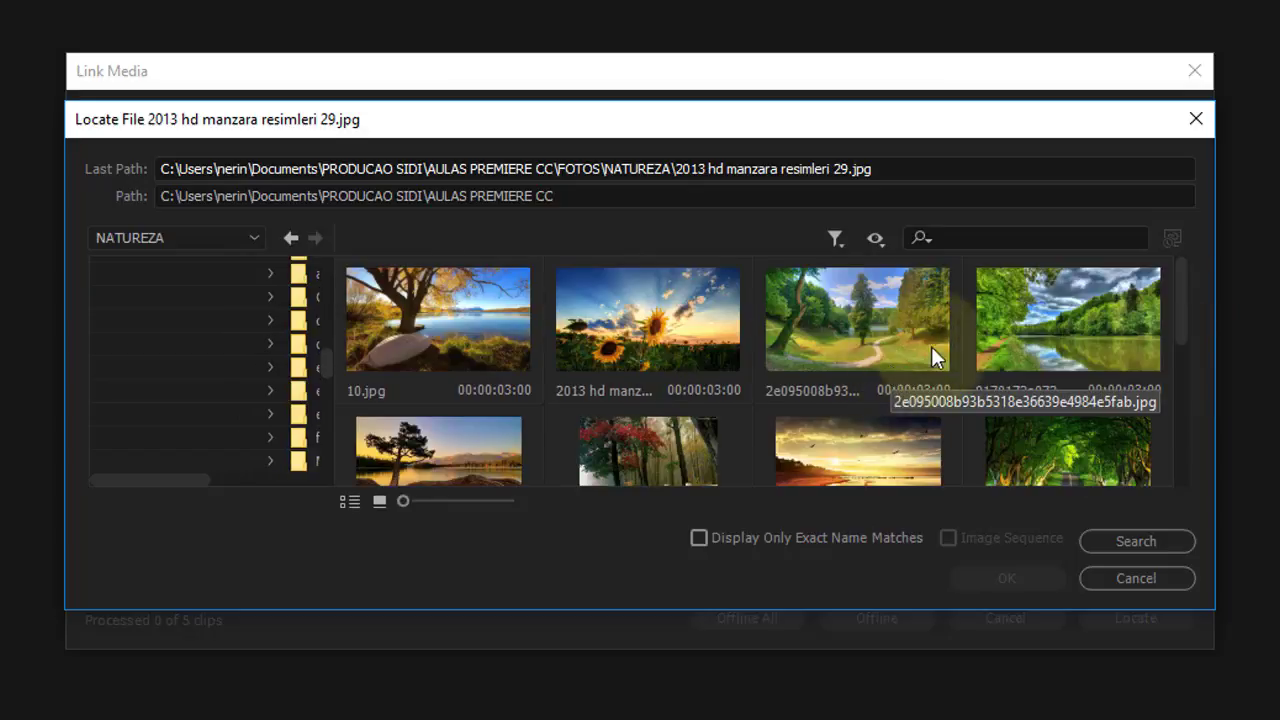
left_click(665, 366)
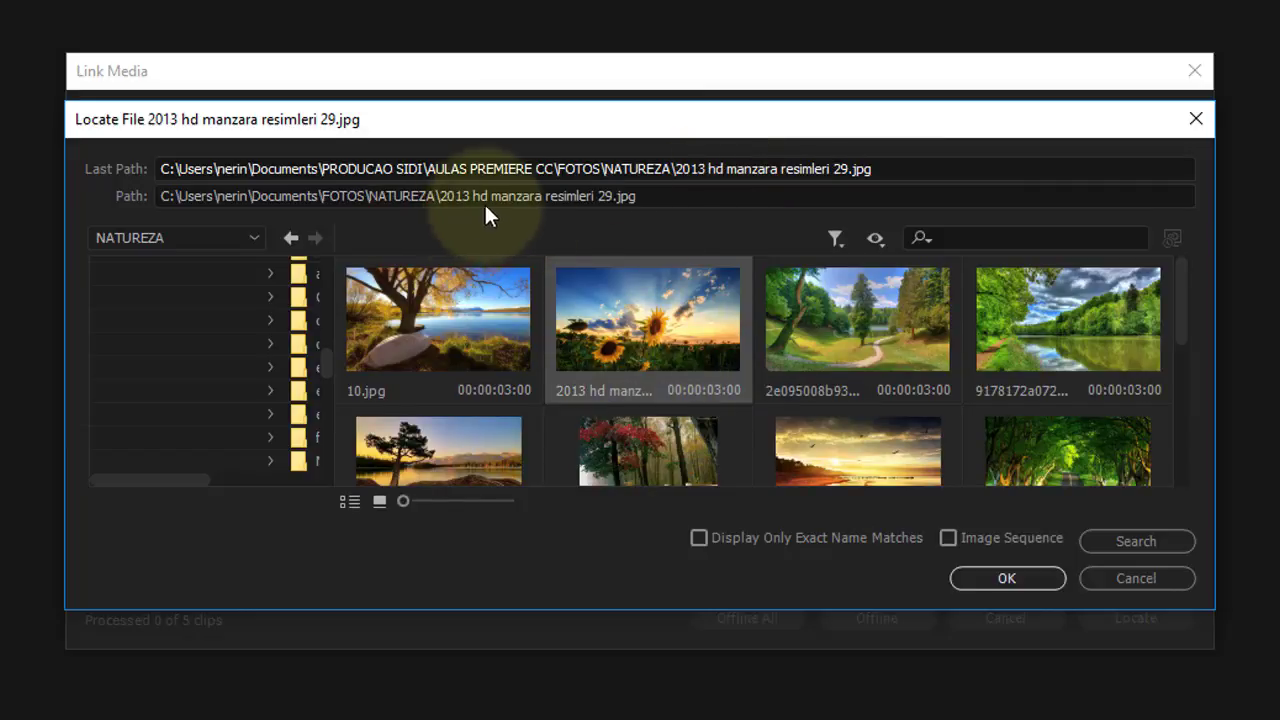
Confirm the relink and scrub Sequence 06 to 00;00;34;11 to see the sunflower photo.
left_click(999, 578)
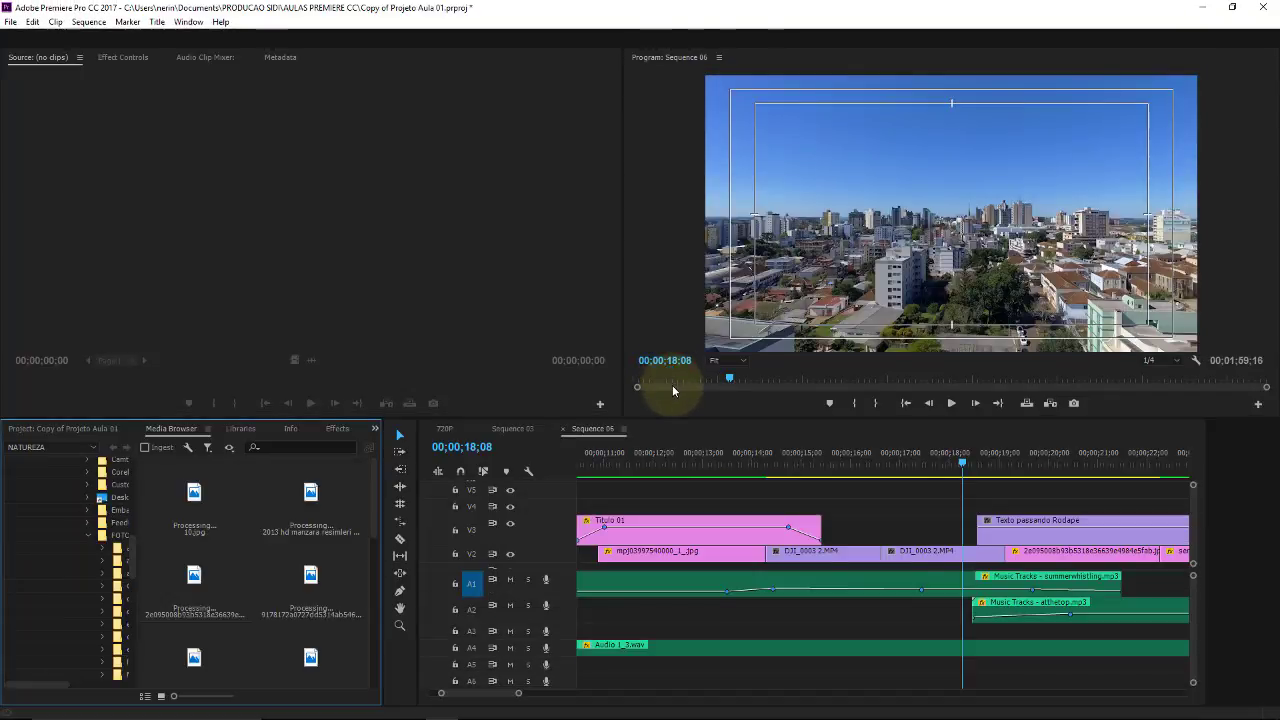
key("minus")
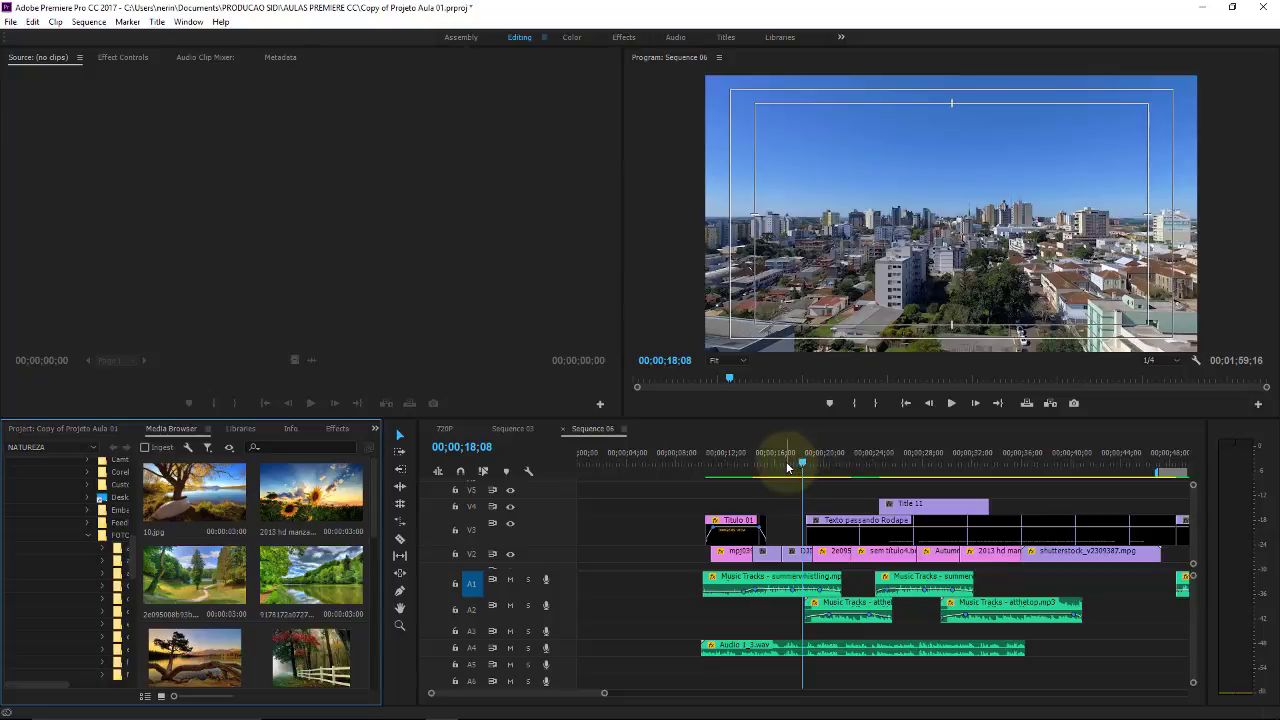
left_click_drag(770, 463, 875, 460)
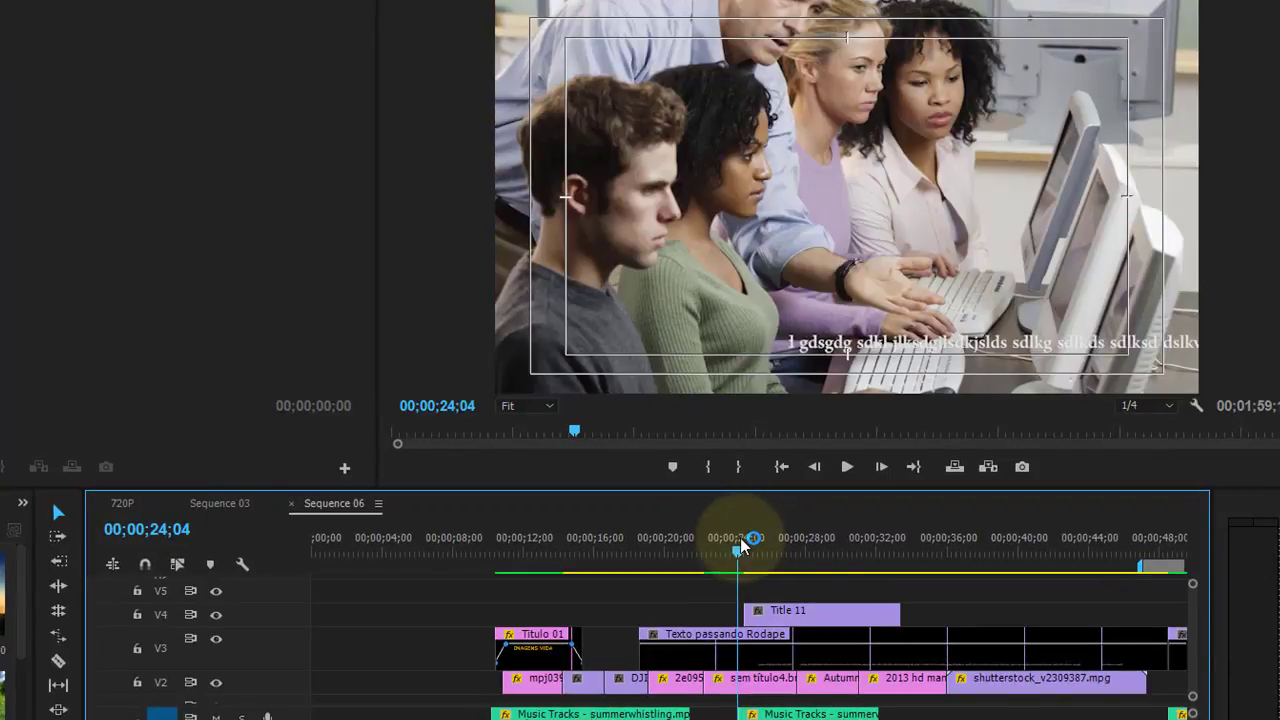
left_click(838, 540)
left_click(919, 537)
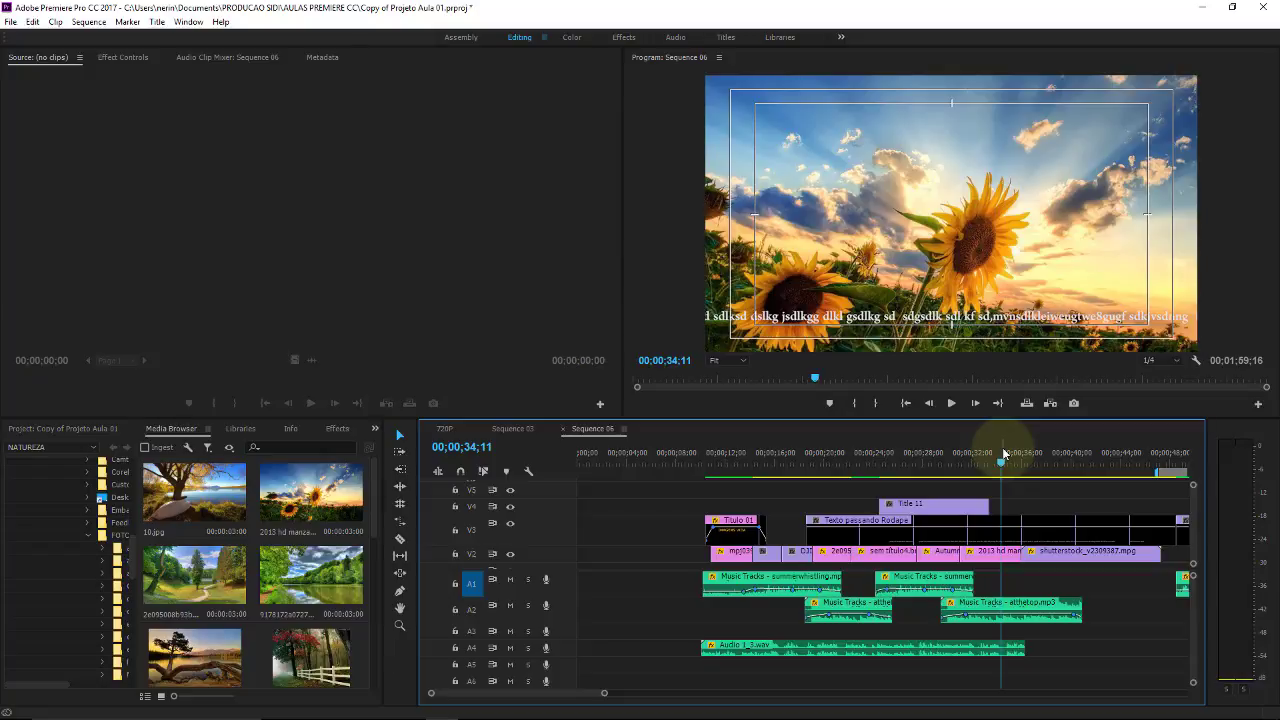
Quit Premiere without saving and open File Explorer at the Documents folder.
left_click(1271, 12)
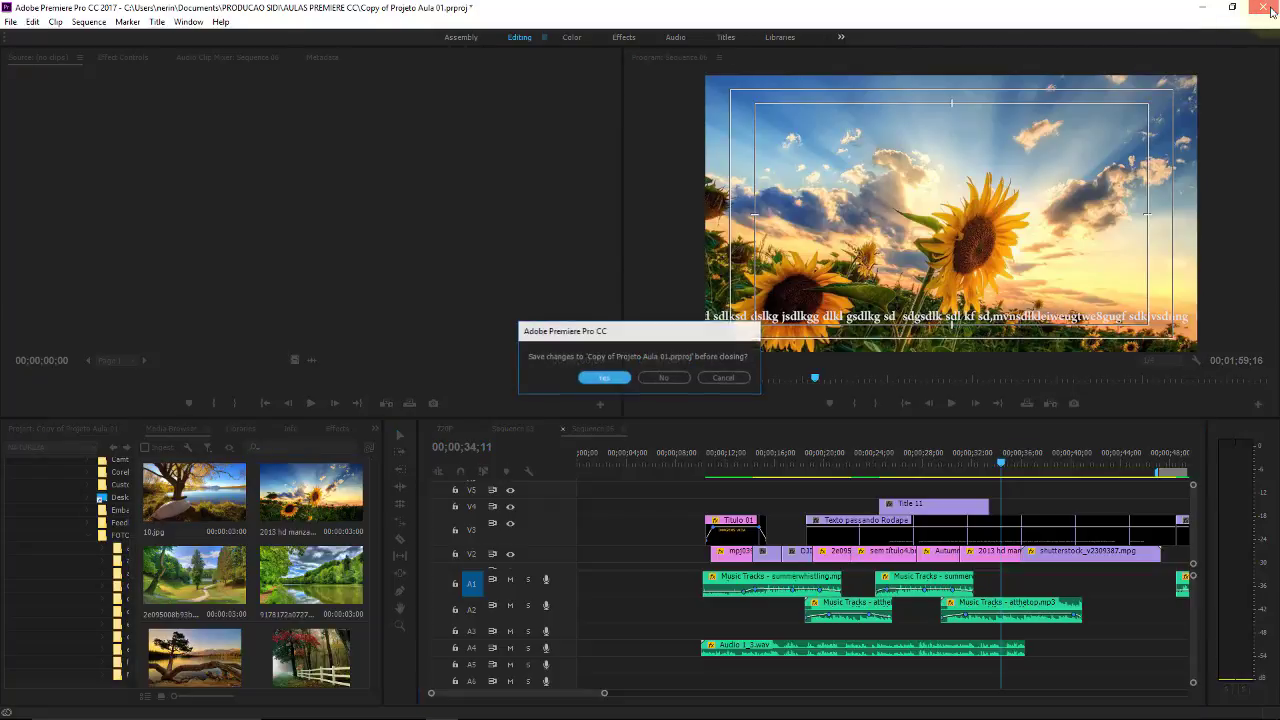
left_click(663, 377)
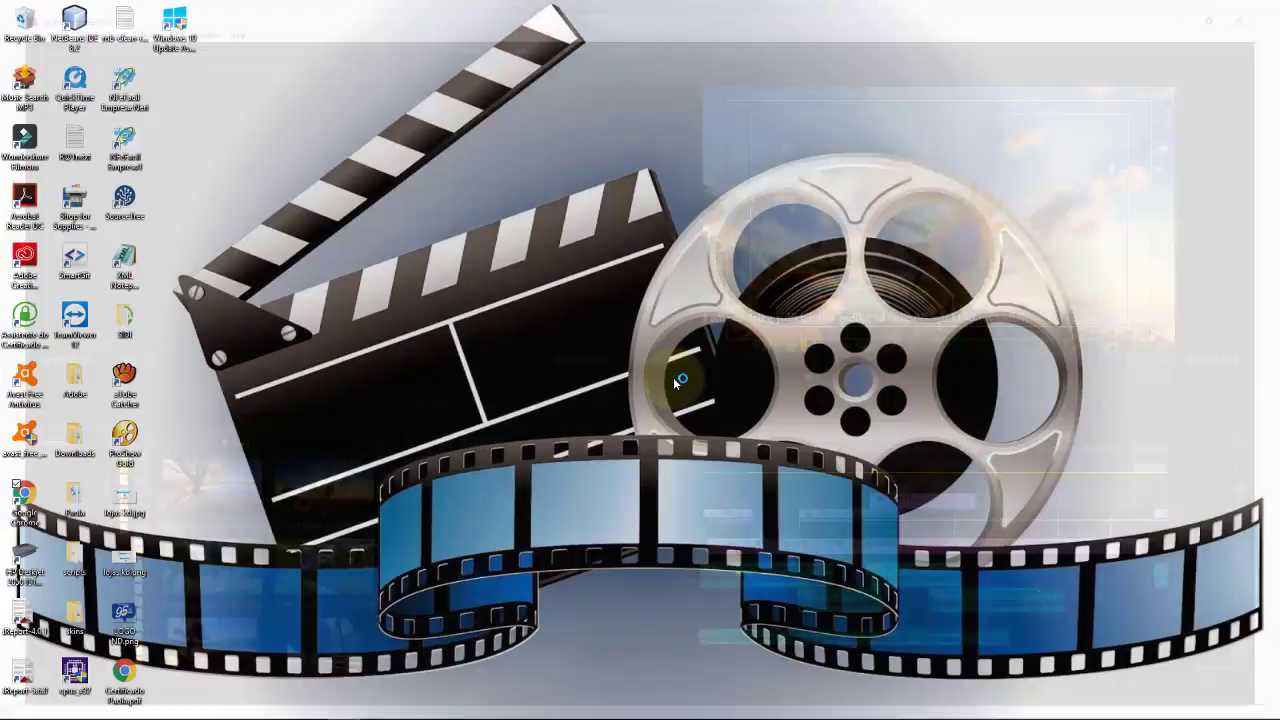
left_click(343, 708)
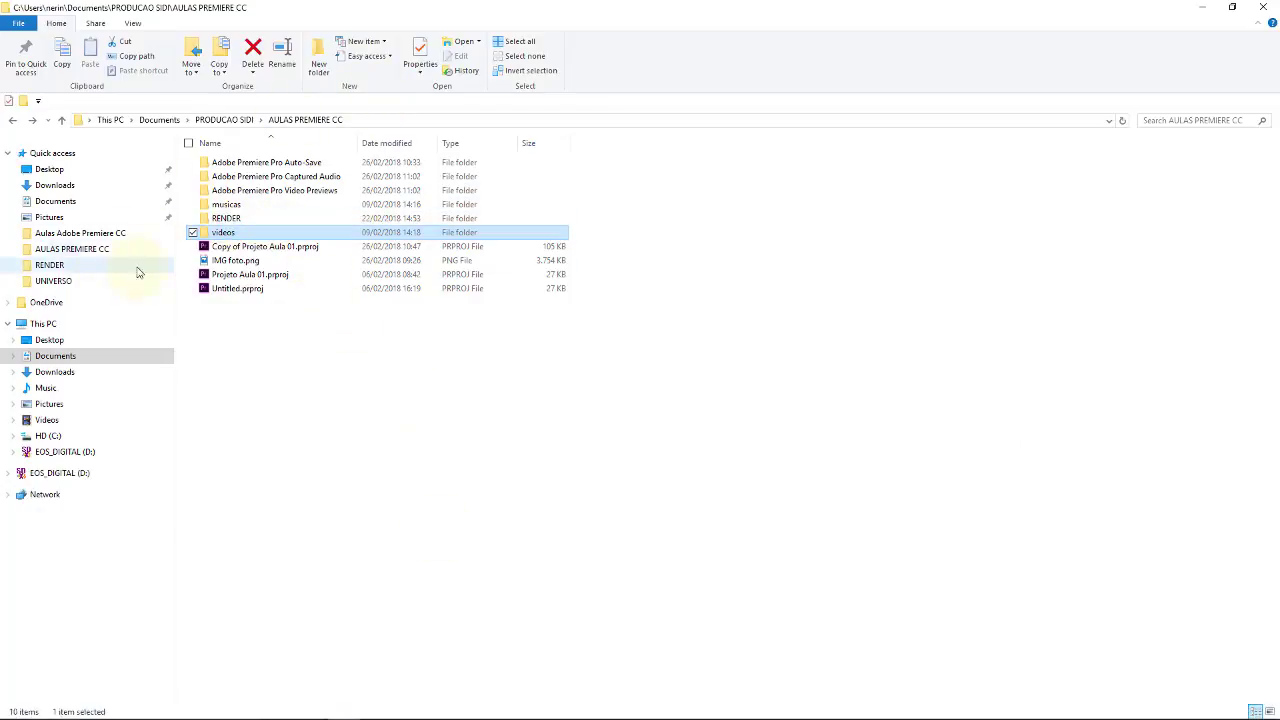
key("BackSpace")
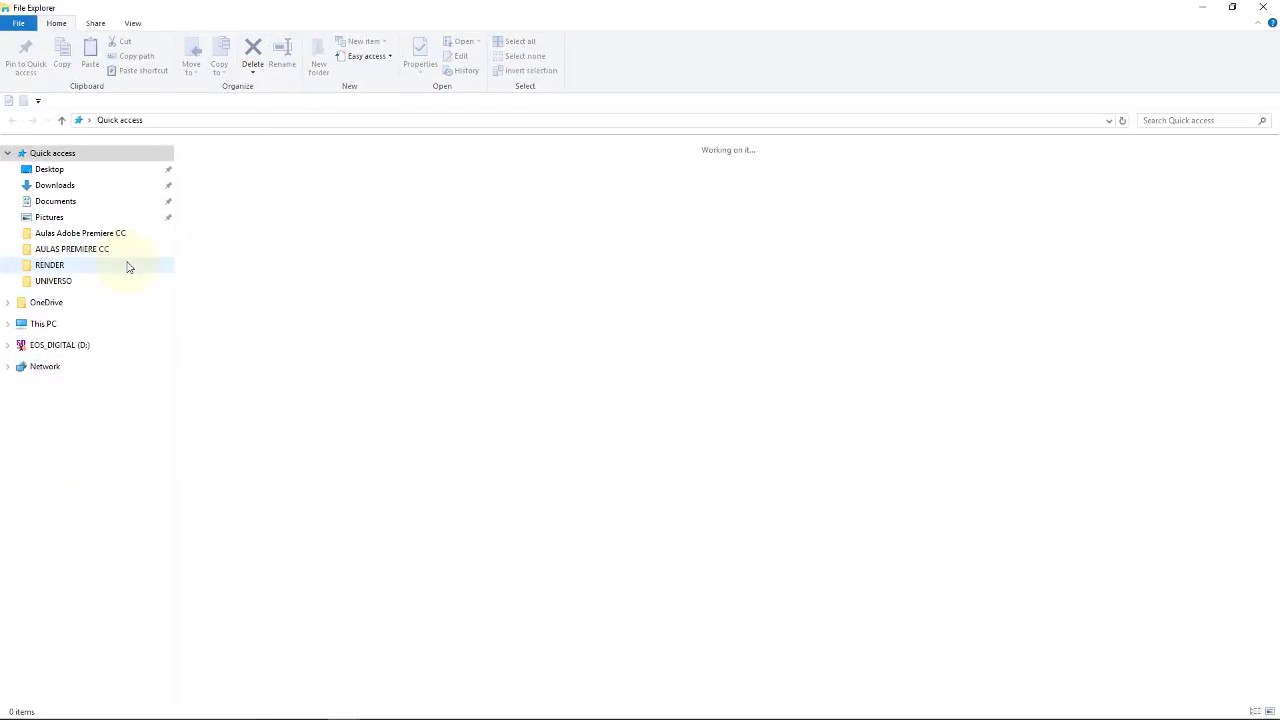
left_click(82, 208)
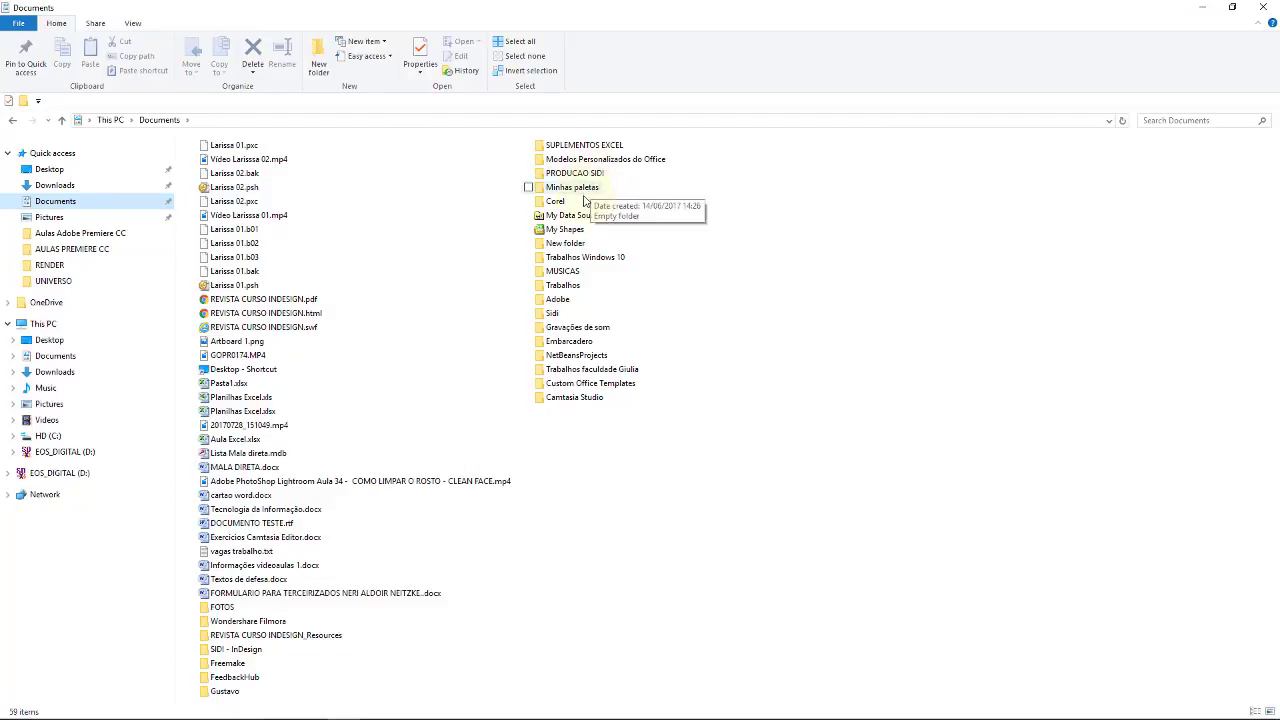
Move the FOTOS folder into PRODUCAO SIDI\AULAS PREMIERE CC and close Explorer.
left_click(222, 607)
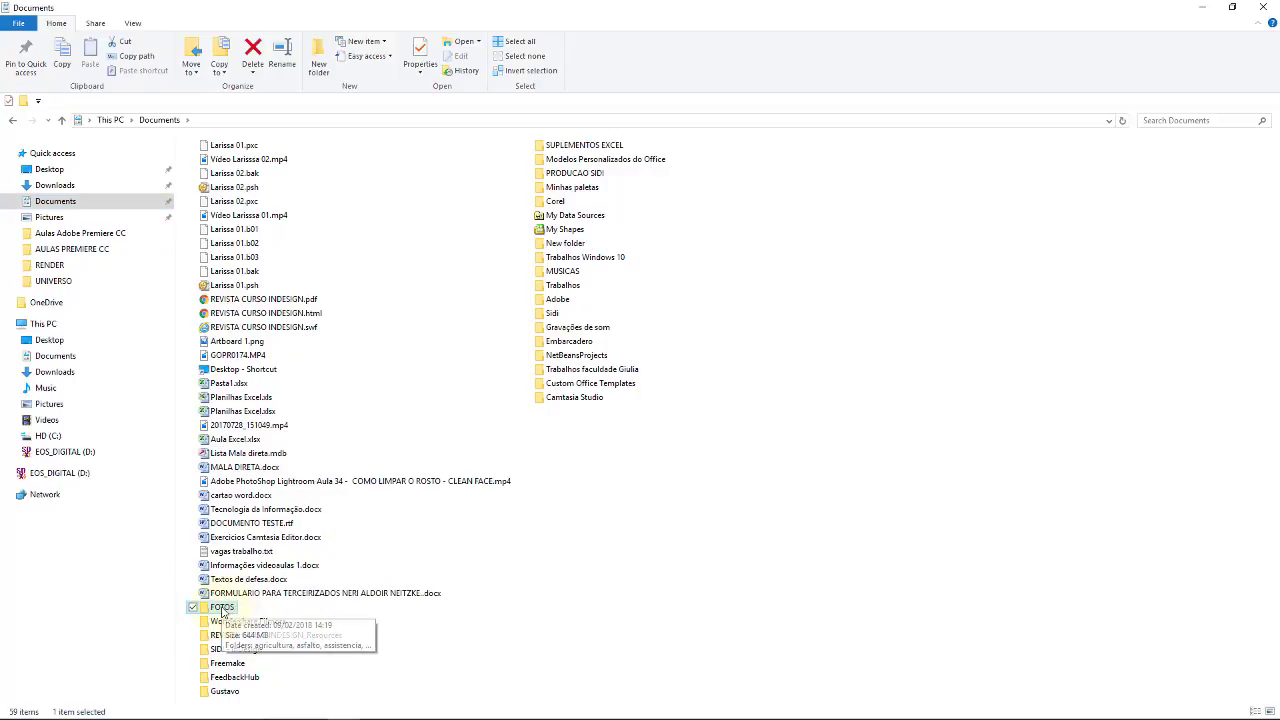
key("ctrl+c")
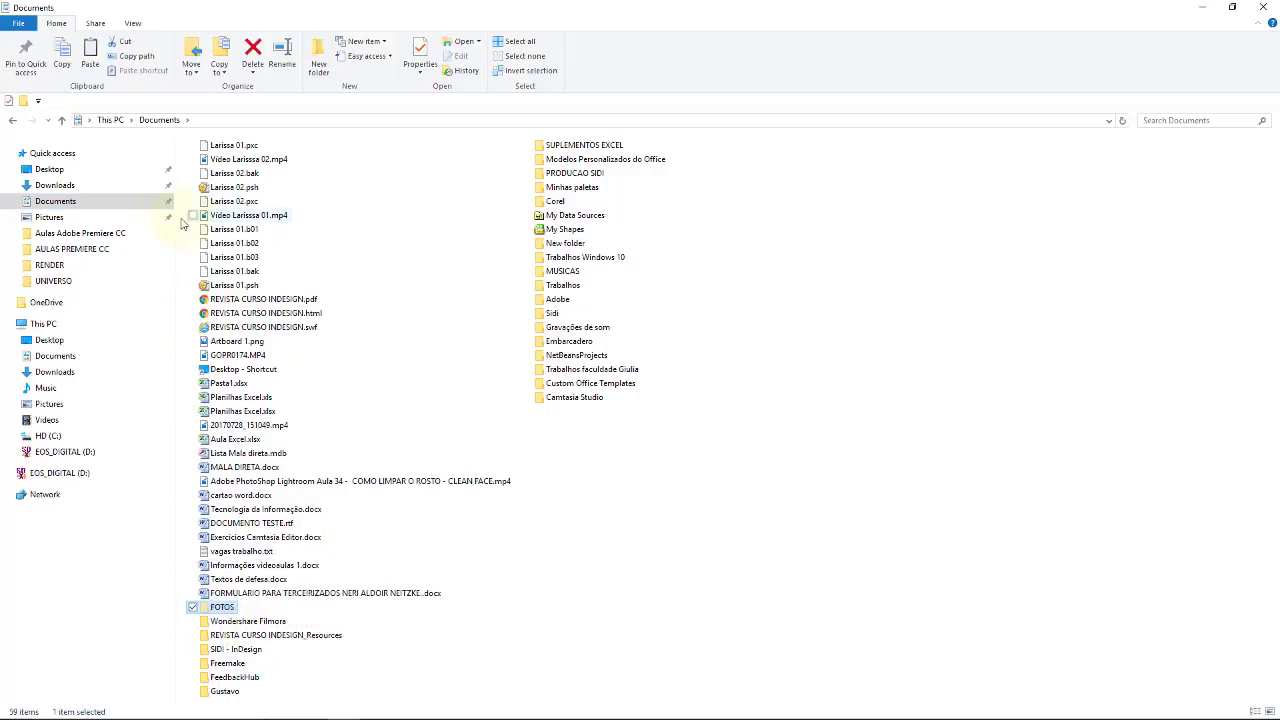
left_click(1264, 7)
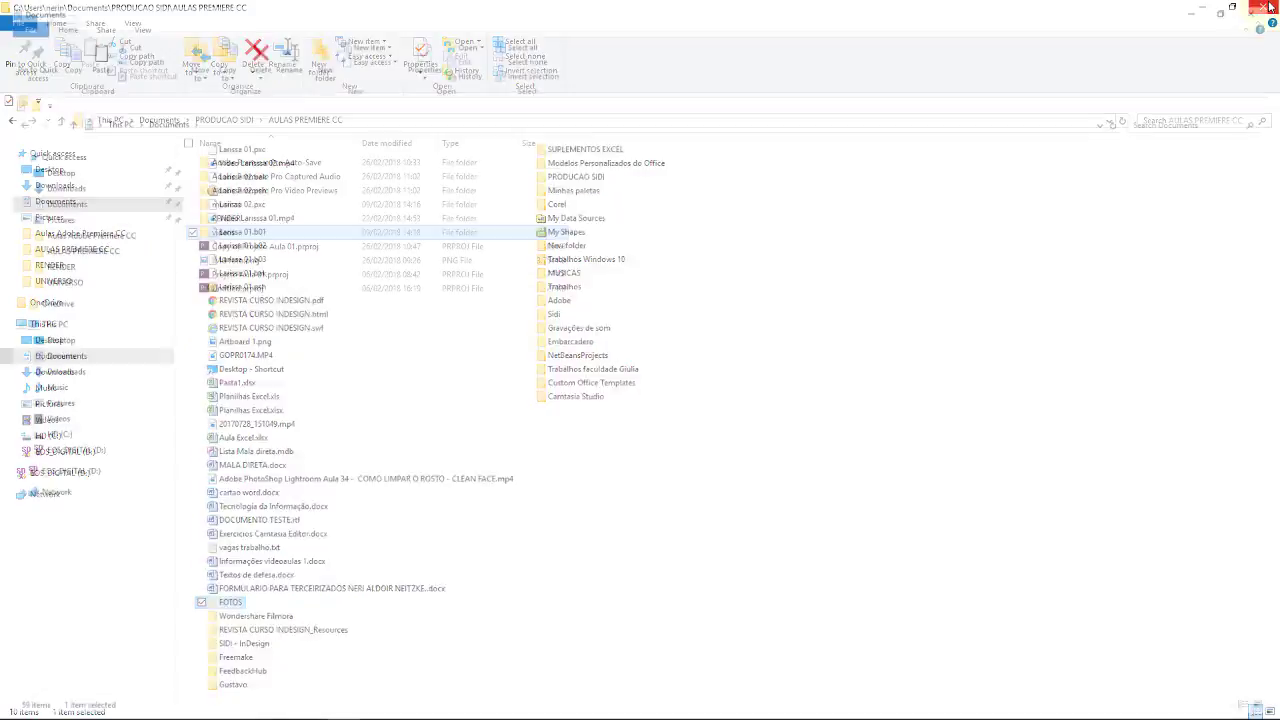
right_click(431, 455)
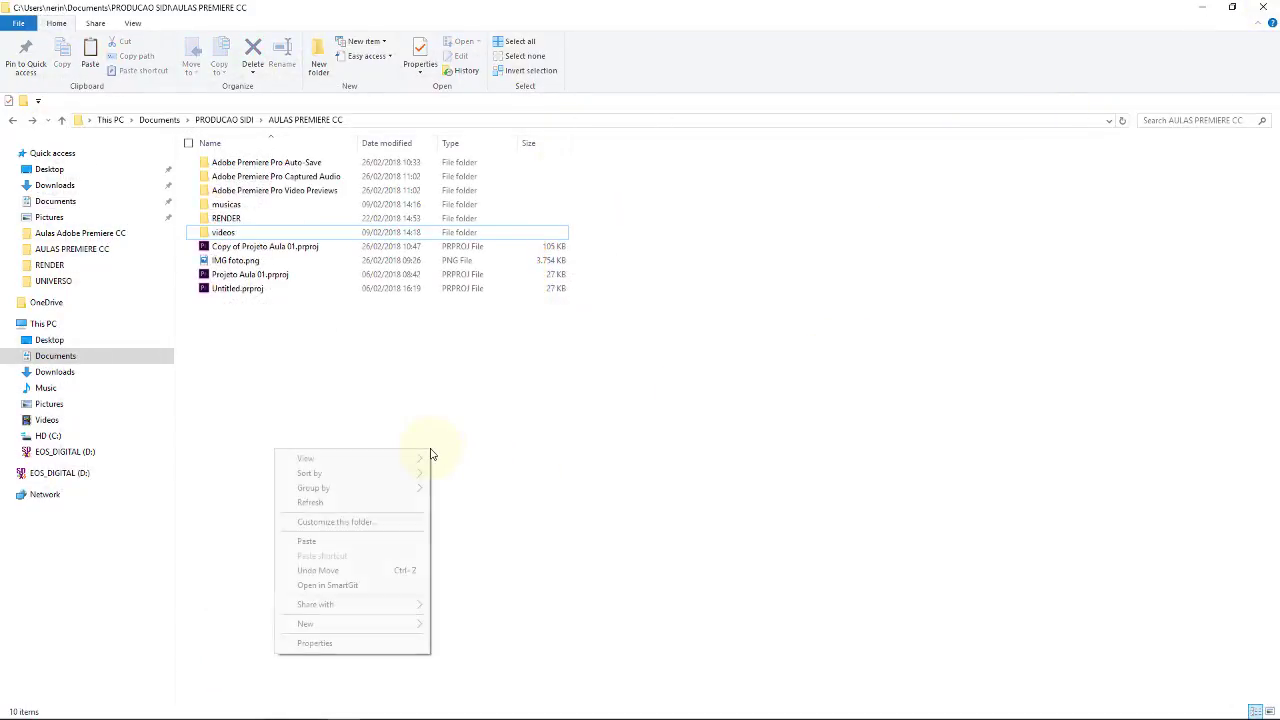
left_click(349, 541)
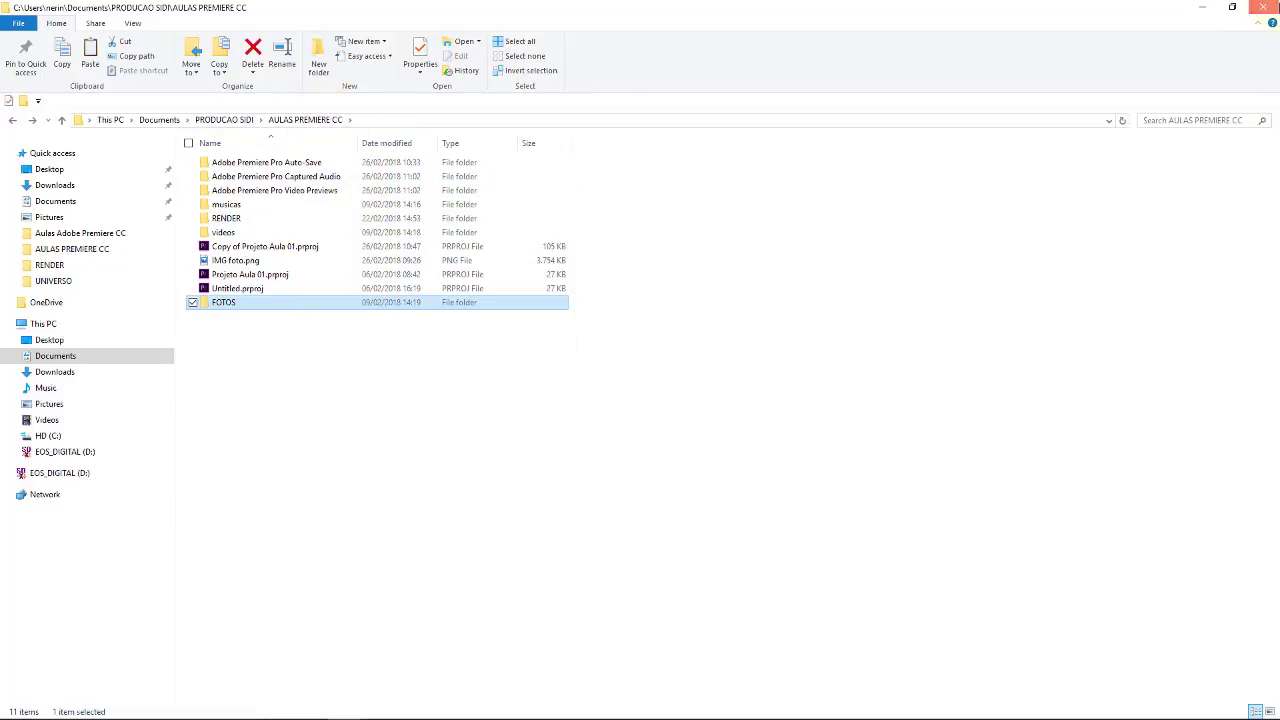
left_click(1263, 7)
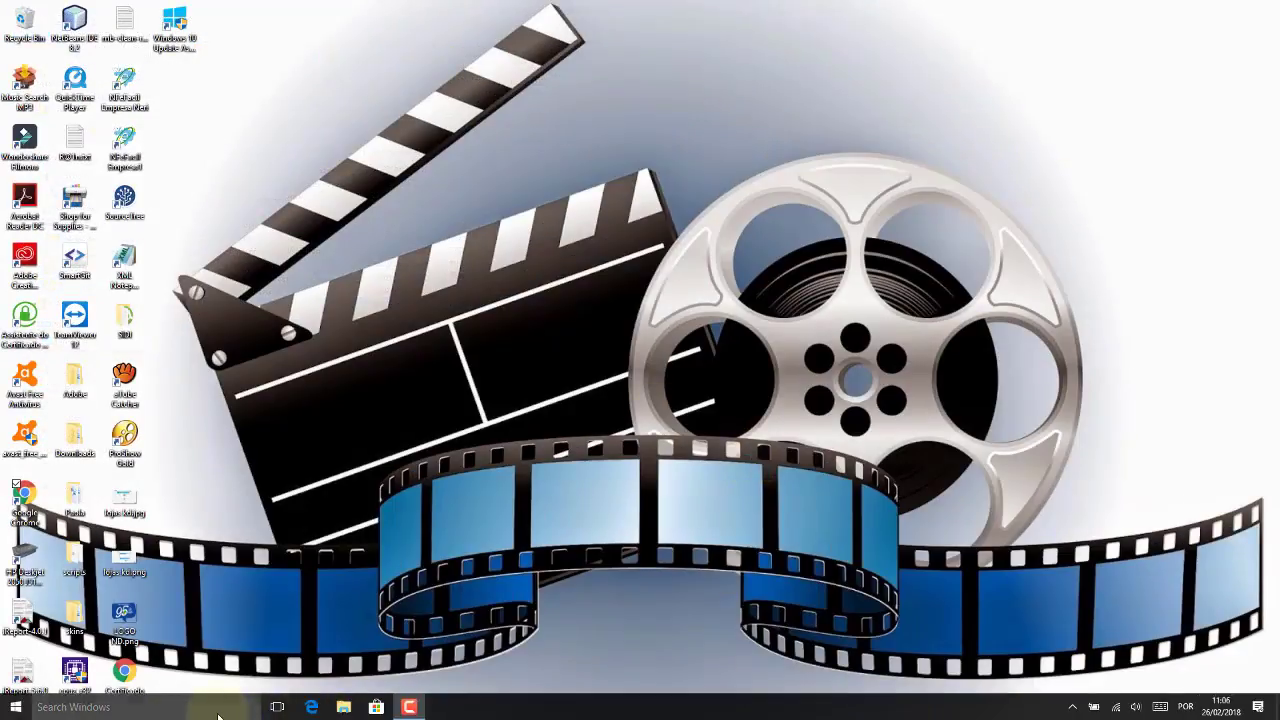
Relaunch Adobe Premiere Pro CC 2017 from Windows search and reopen the recent project 'Copy of Projeto Aula 01'.
left_click(214, 708)
type("prem")
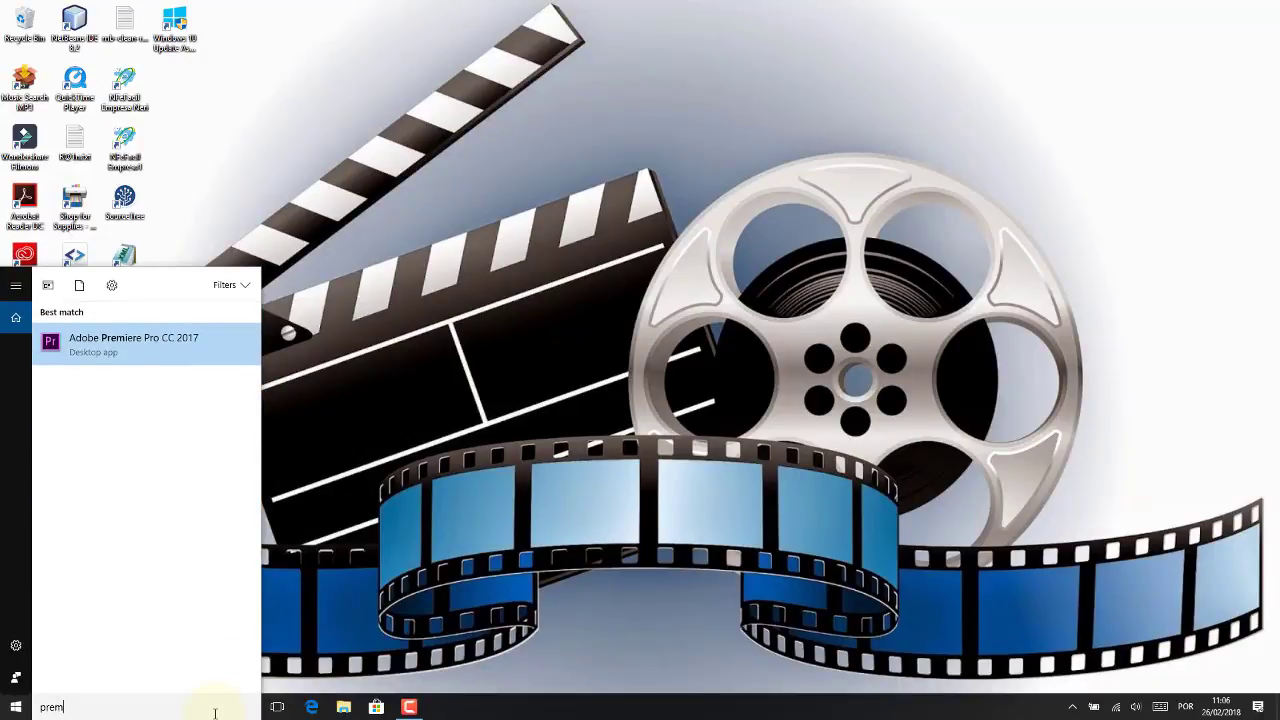
type("iere")
left_click(192, 341)
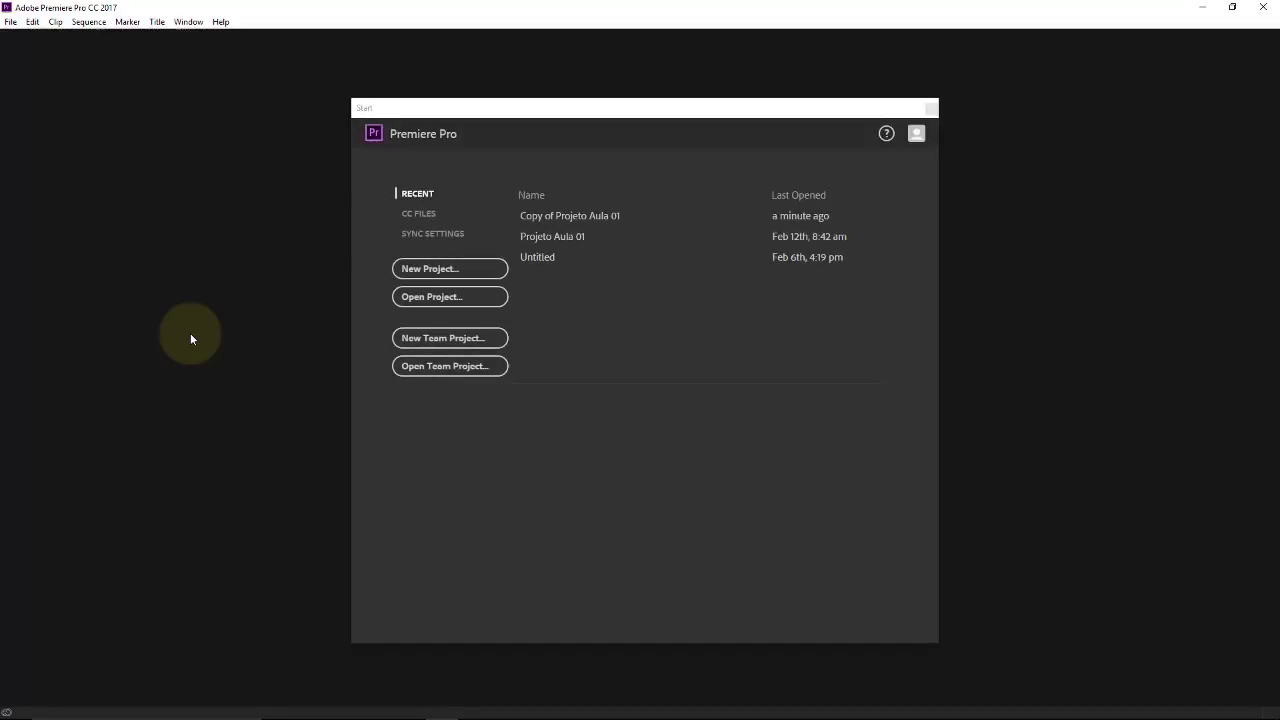
left_click(617, 215)
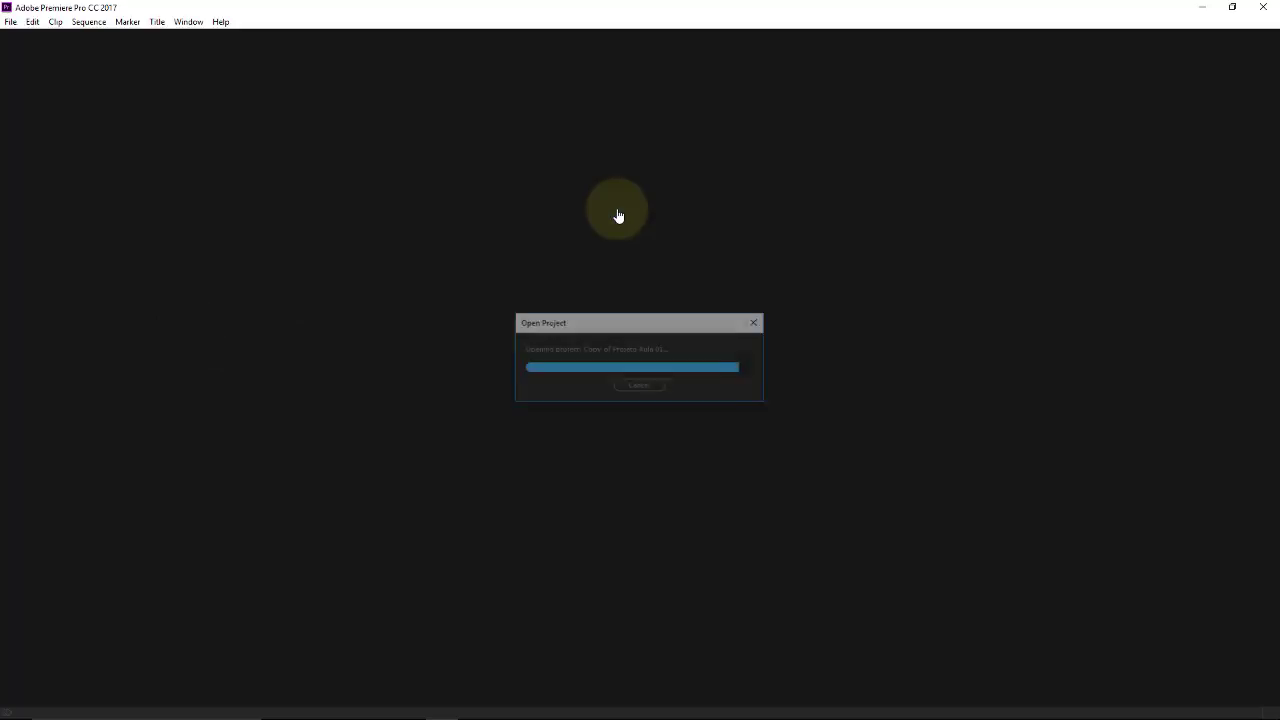